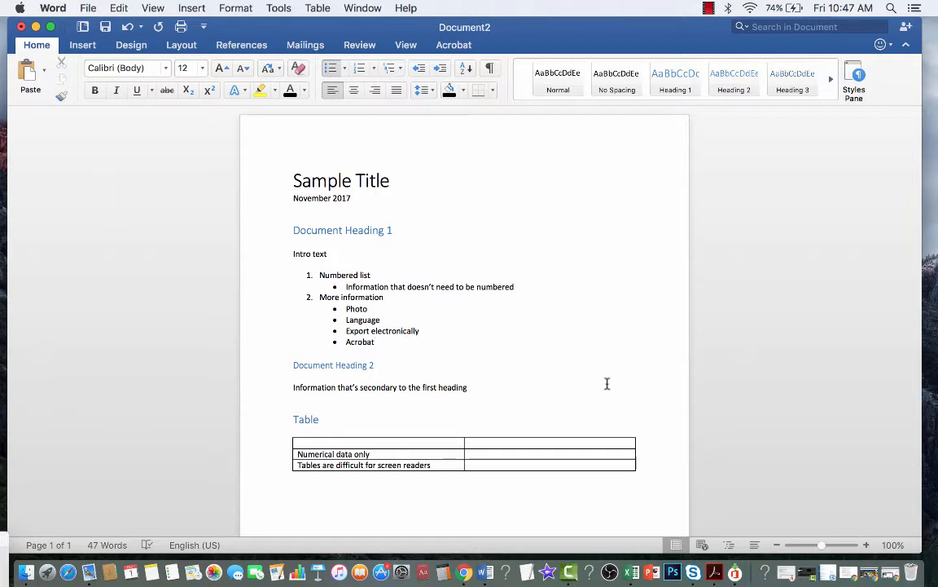
Step: Check the styles applied to Sample Title, both document headings and the bulleted list text
{"action": "scroll", "coordinate": [515, 259], "scroll_direction": "up", "scroll_amount": 1}
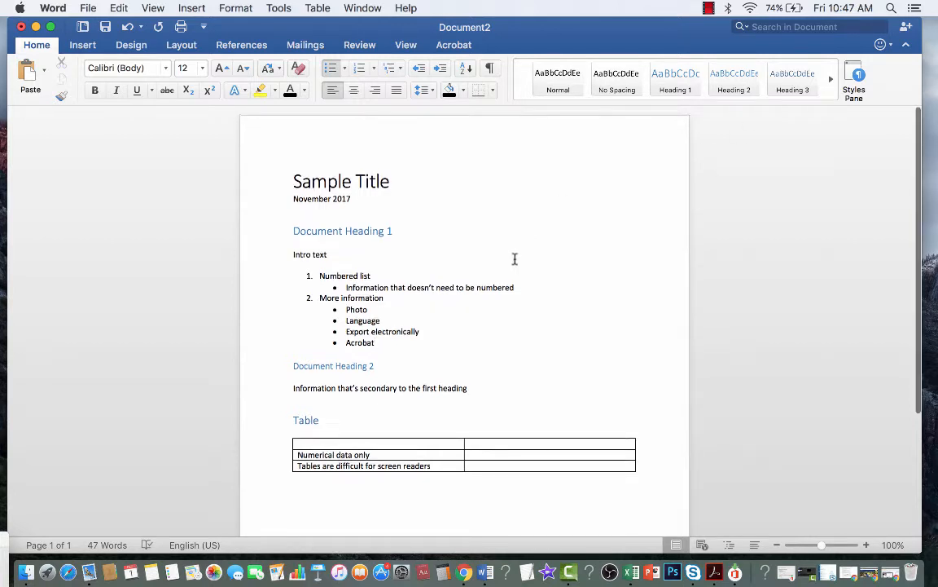
{"action": "scroll", "coordinate": [535, 209], "scroll_direction": "up", "scroll_amount": 1}
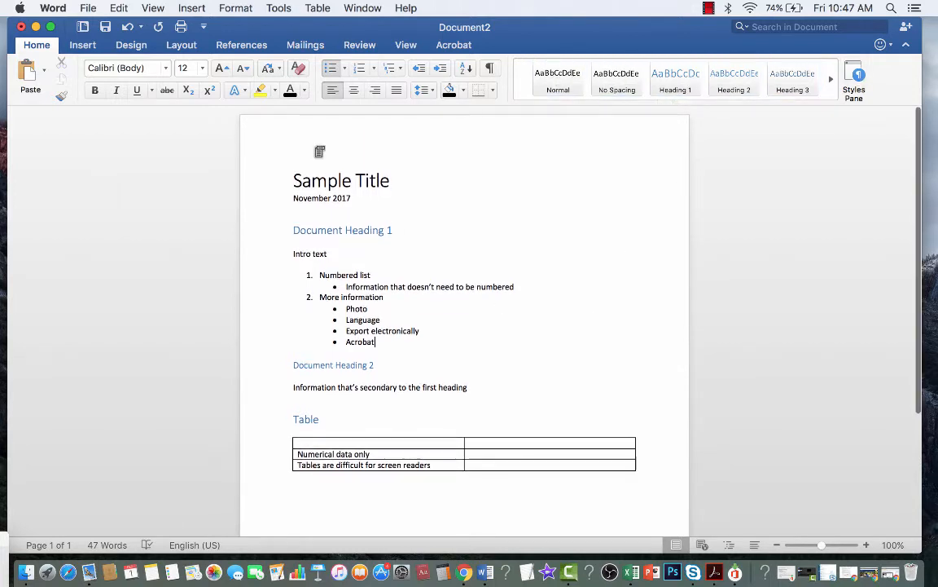
{"action": "left_click", "coordinate": [312, 180]}
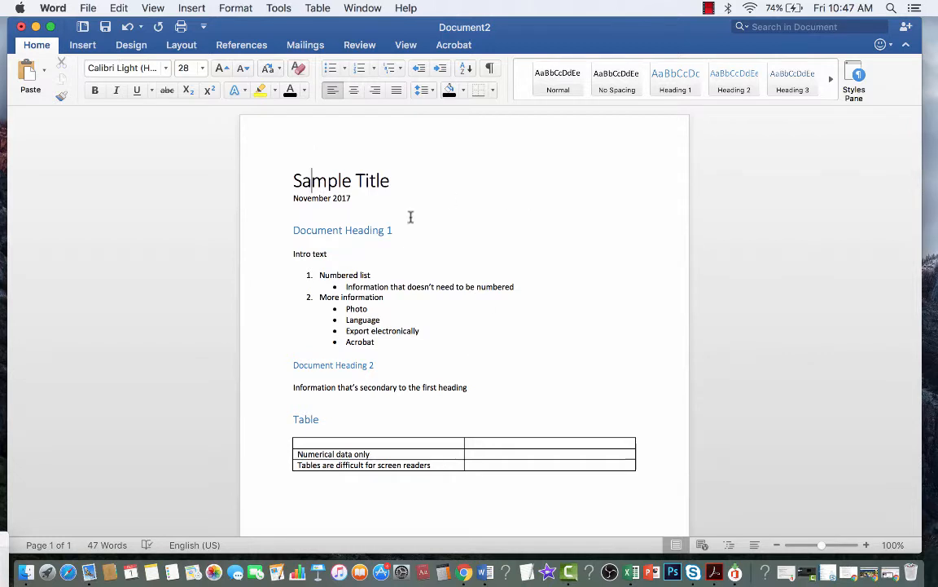
{"action": "left_click", "coordinate": [363, 229]}
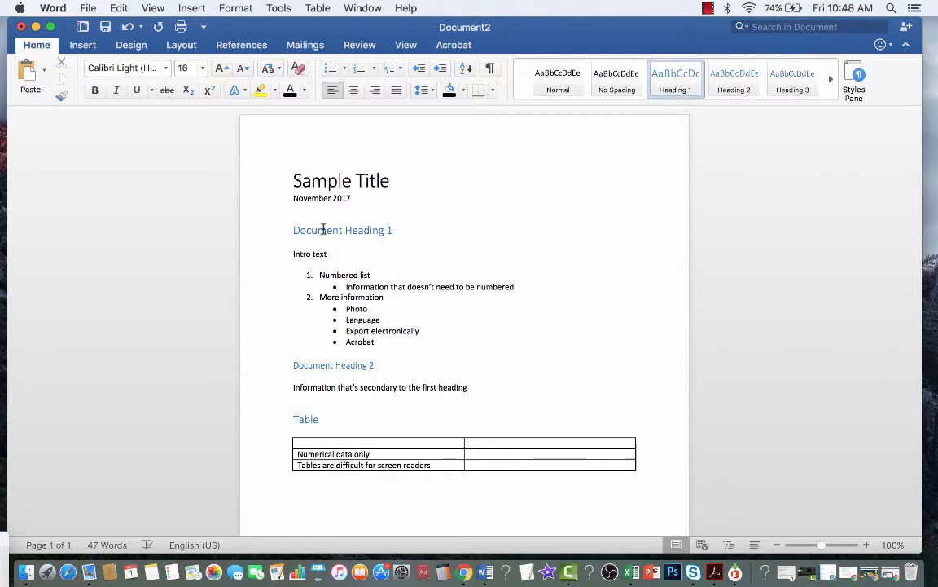
{"action": "left_click", "coordinate": [342, 233]}
{"action": "left_click", "coordinate": [349, 366]}
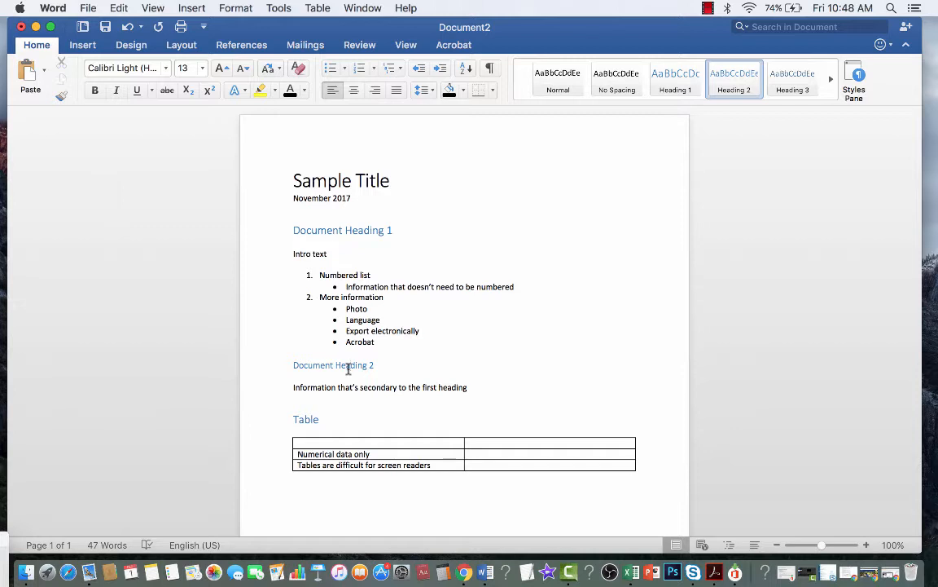
{"action": "left_click", "coordinate": [356, 286]}
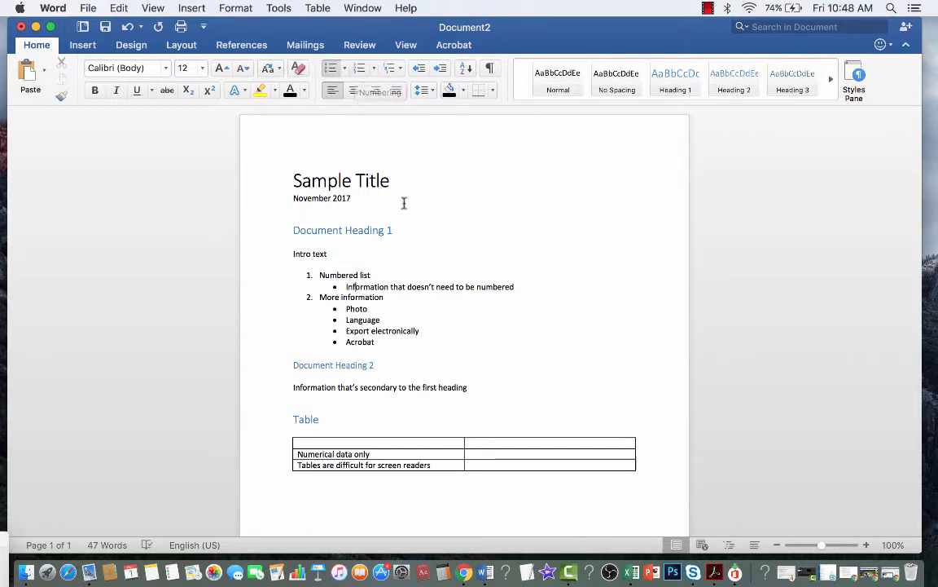
Step: Set the table's first row to repeat as a header row via Table Properties
{"action": "scroll", "coordinate": [379, 340], "scroll_direction": "down", "scroll_amount": 3}
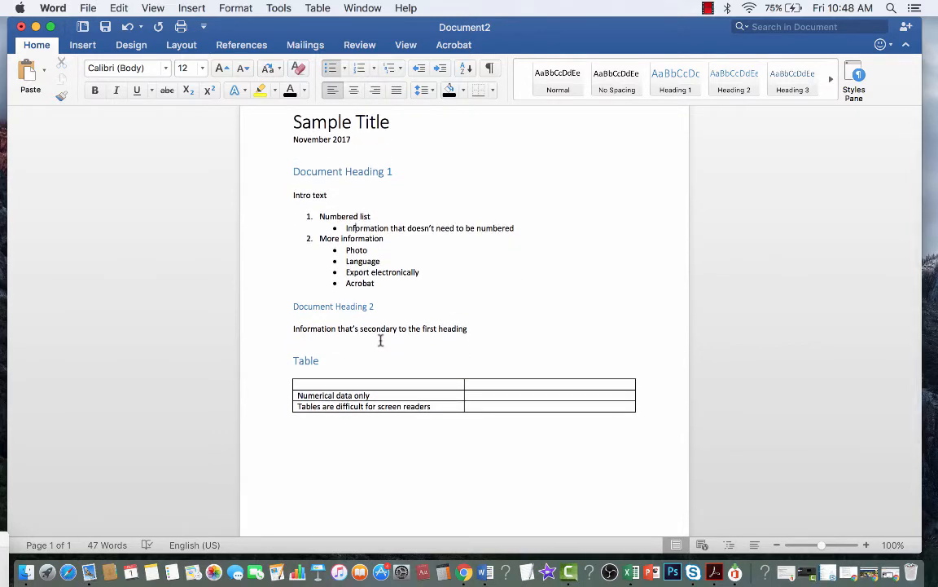
{"action": "scroll", "coordinate": [359, 391], "scroll_direction": "down", "scroll_amount": 1}
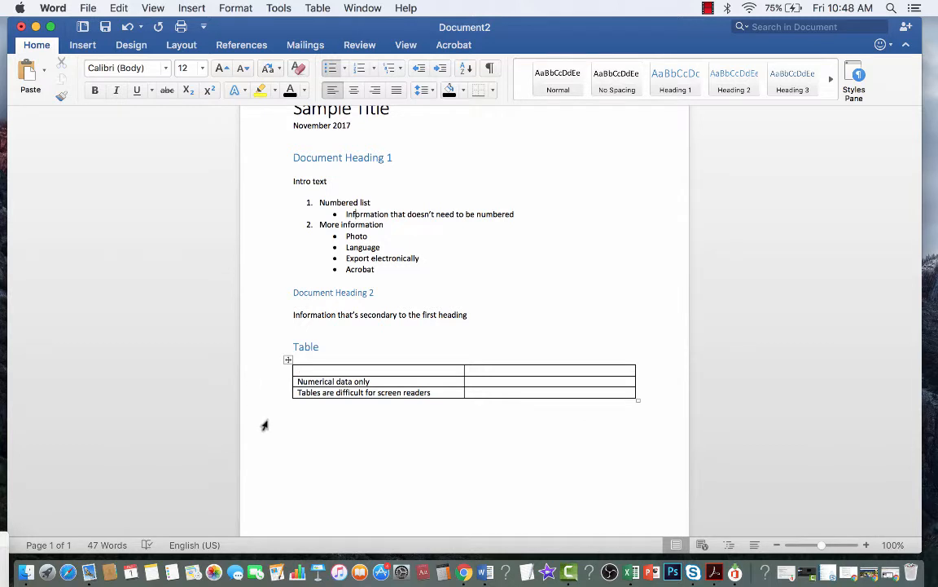
{"action": "scroll", "coordinate": [265, 424], "scroll_direction": "down", "scroll_amount": 1}
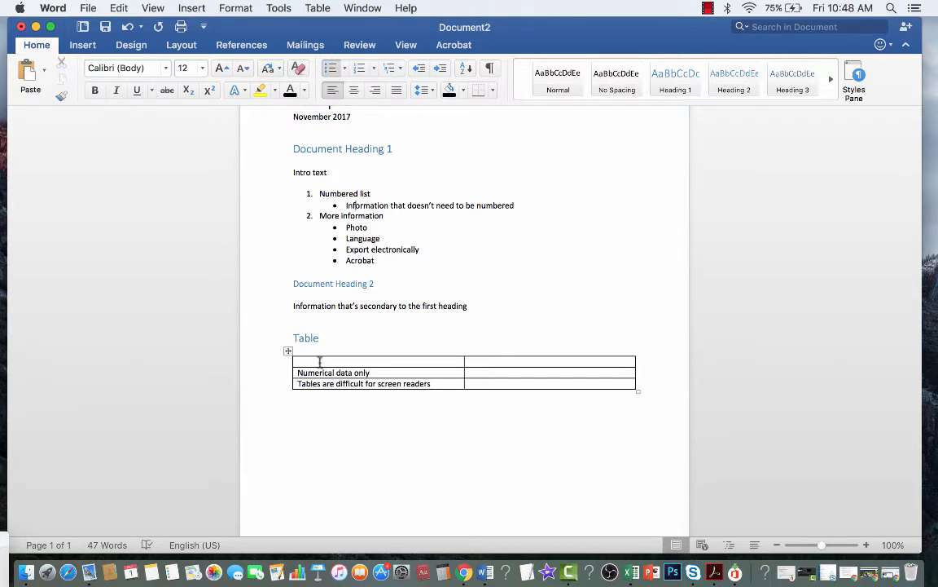
{"action": "left_click", "coordinate": [415, 361]}
{"action": "left_click_drag", "start_coordinate": [415, 361], "coordinate": [491, 366]}
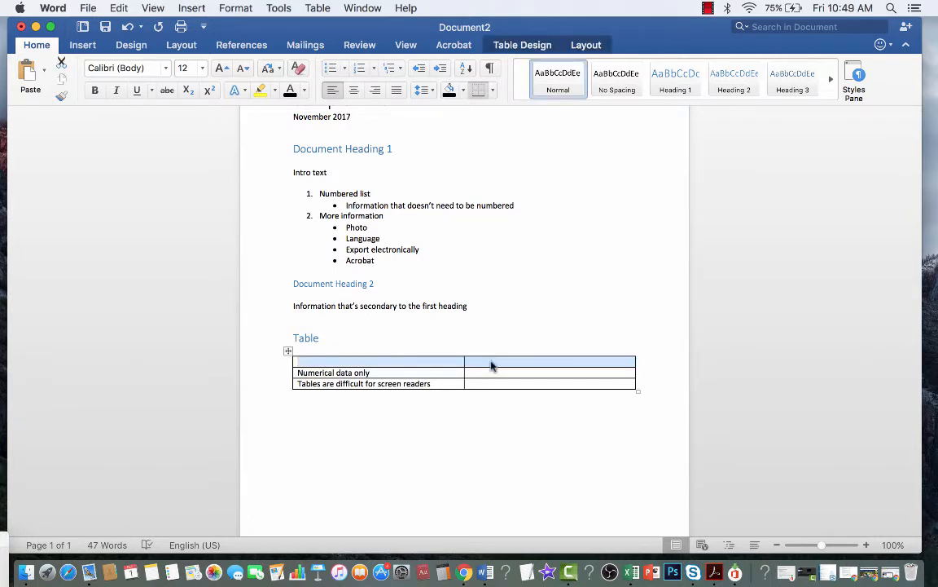
{"action": "right_click", "coordinate": [492, 366]}
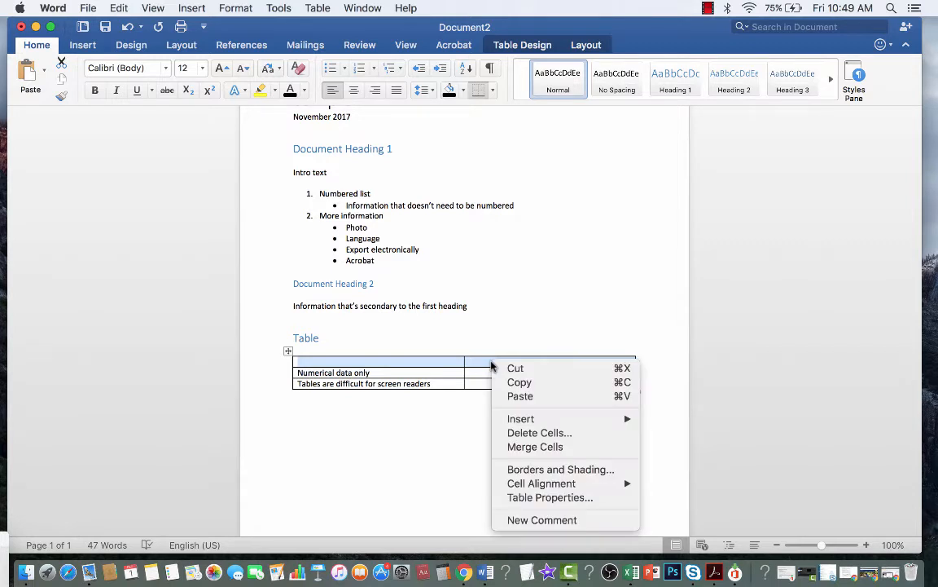
{"action": "left_click", "coordinate": [536, 497]}
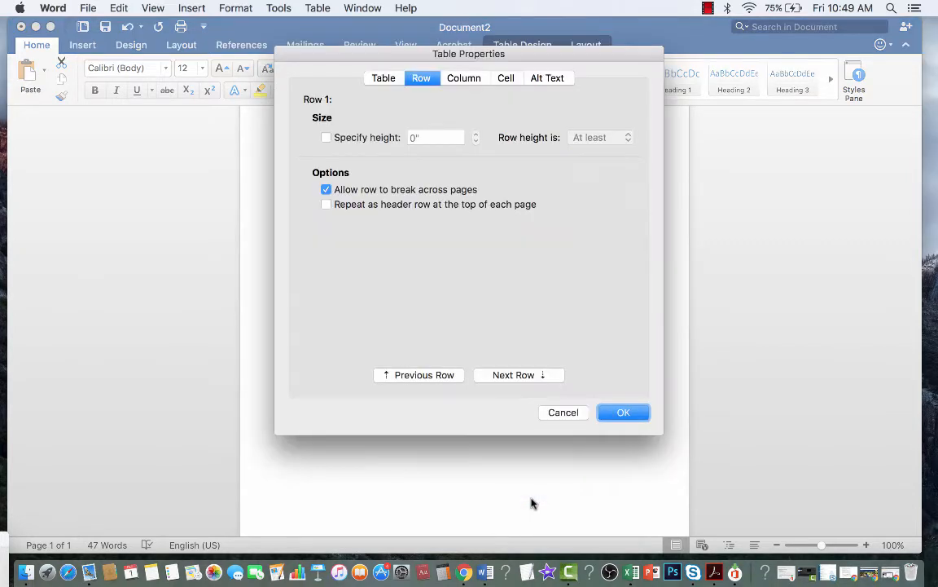
{"action": "left_click", "coordinate": [327, 205]}
{"action": "left_click", "coordinate": [624, 413]}
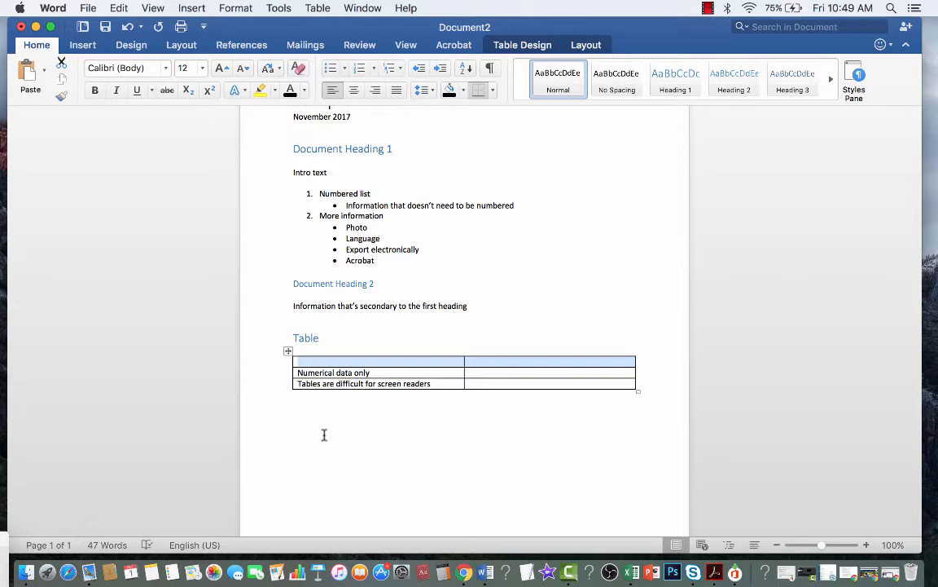
{"action": "left_click", "coordinate": [367, 361]}
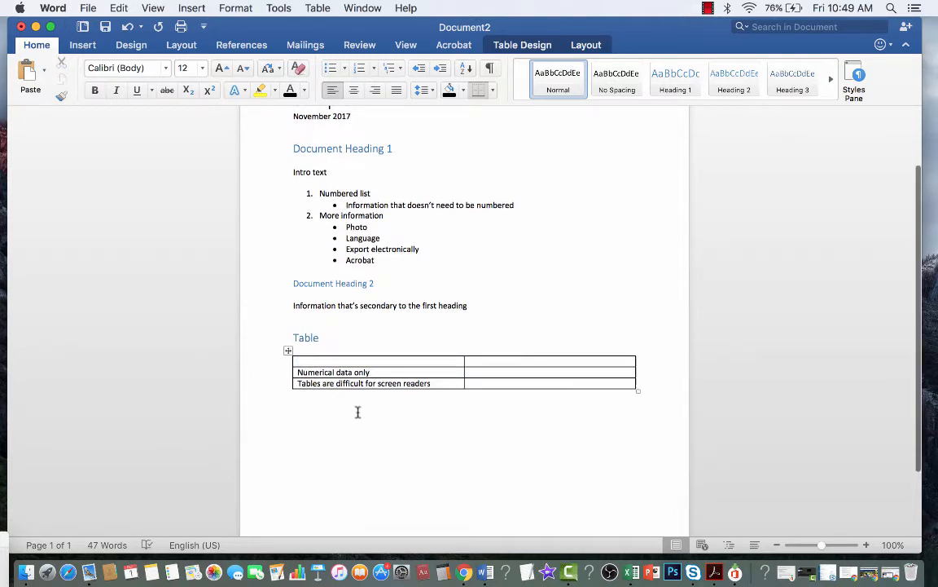
Step: Place the caret on the empty line below the table
{"action": "scroll", "coordinate": [367, 383], "scroll_direction": "down", "scroll_amount": 1}
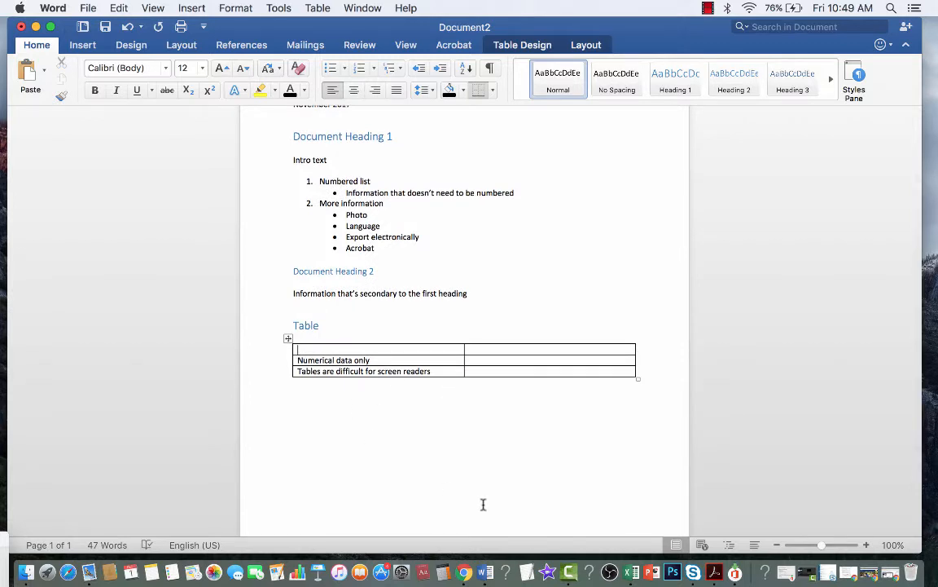
{"action": "scroll", "coordinate": [483, 504], "scroll_direction": "down", "scroll_amount": 3}
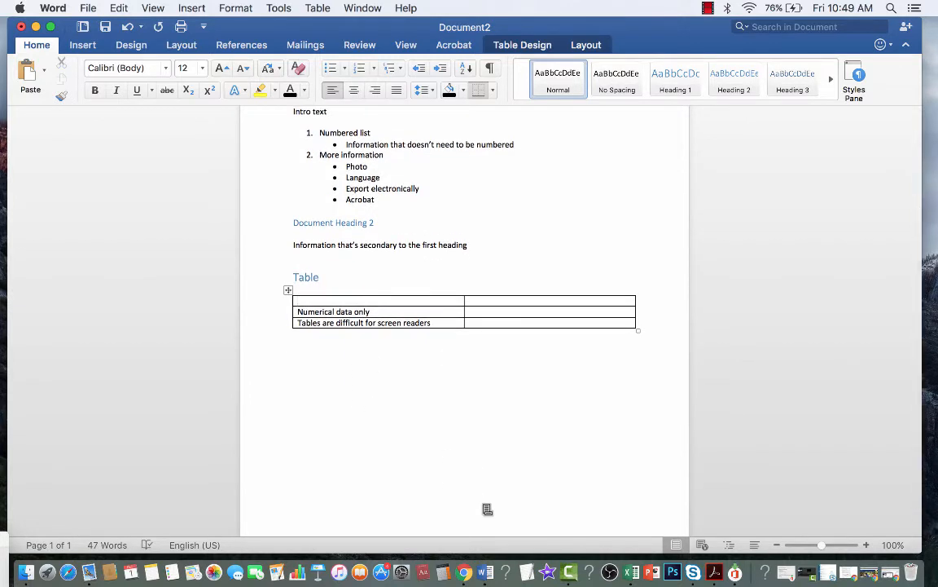
{"action": "scroll", "coordinate": [486, 506], "scroll_direction": "down", "scroll_amount": 2}
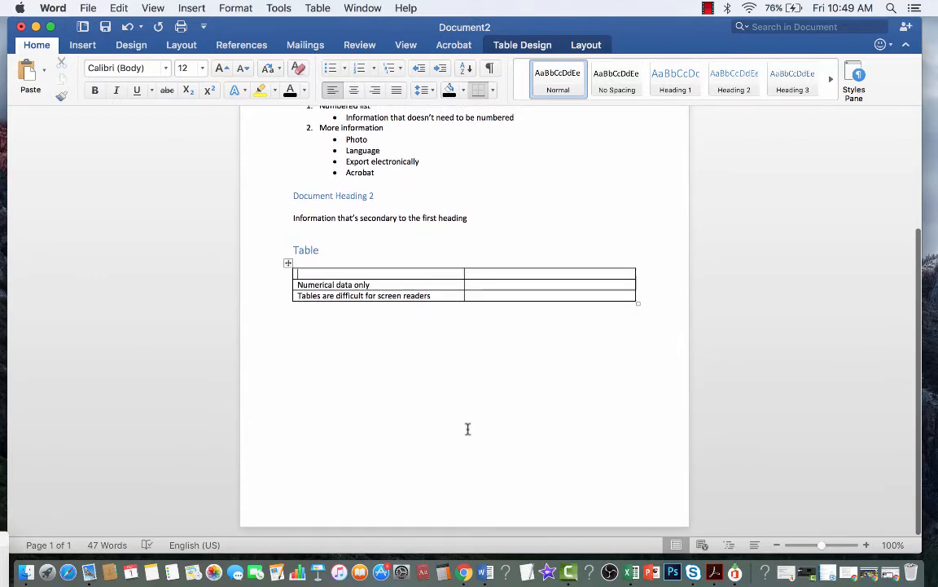
{"action": "scroll", "coordinate": [446, 481], "scroll_direction": "up", "scroll_amount": 1}
{"action": "left_click", "coordinate": [506, 402]}
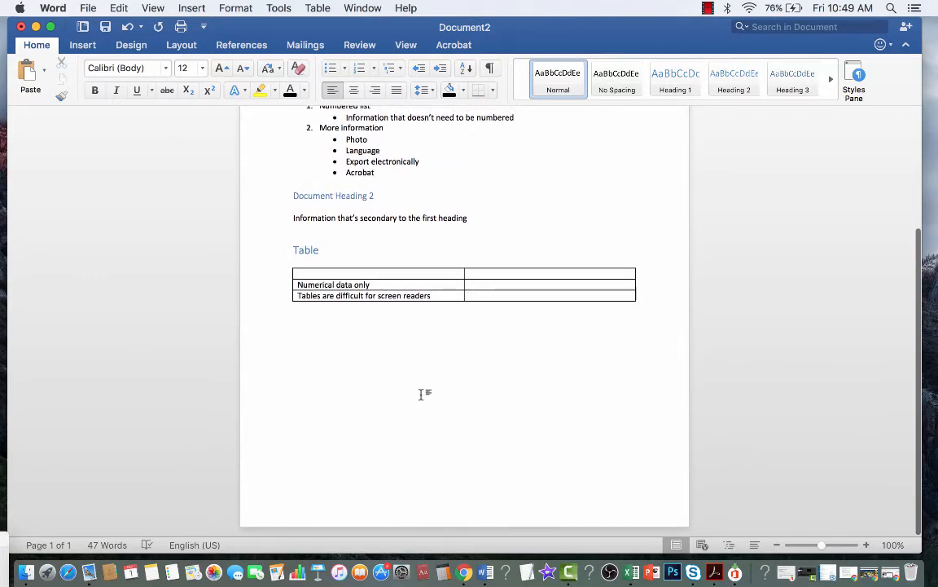
{"action": "scroll", "coordinate": [423, 394], "scroll_direction": "up", "scroll_amount": 1}
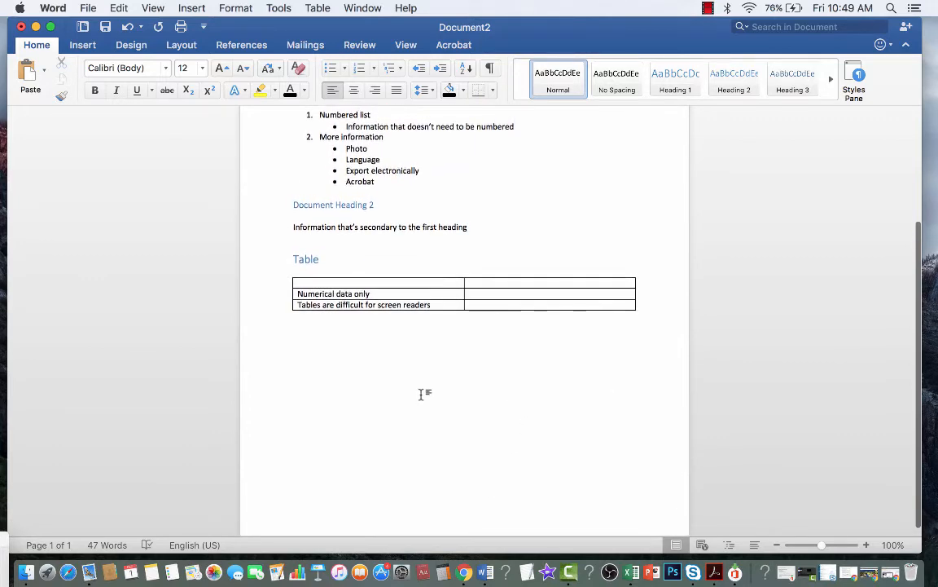
Step: Cancel Picture from File twice without inserting, then reopen the Pictures dropdown
{"action": "left_click", "coordinate": [87, 44]}
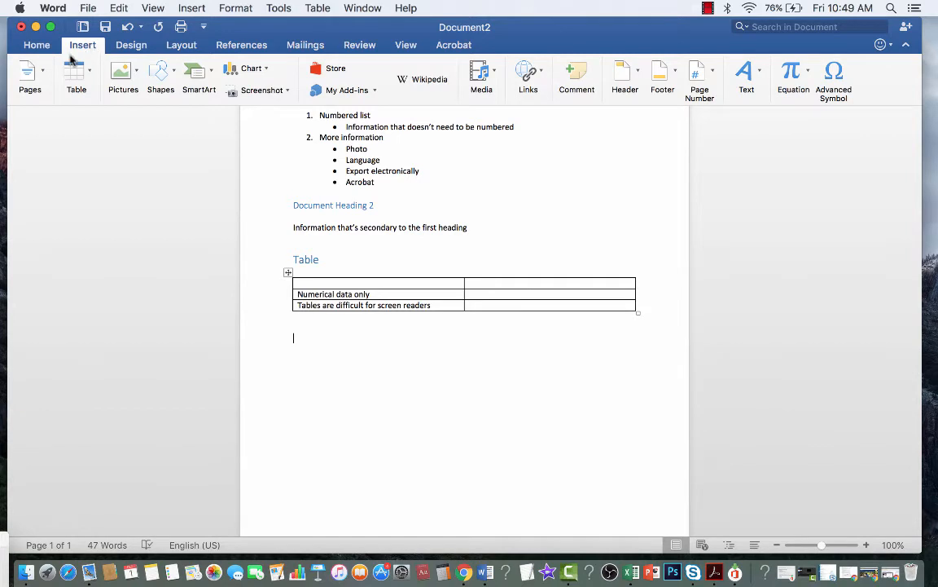
{"action": "left_click", "coordinate": [132, 74]}
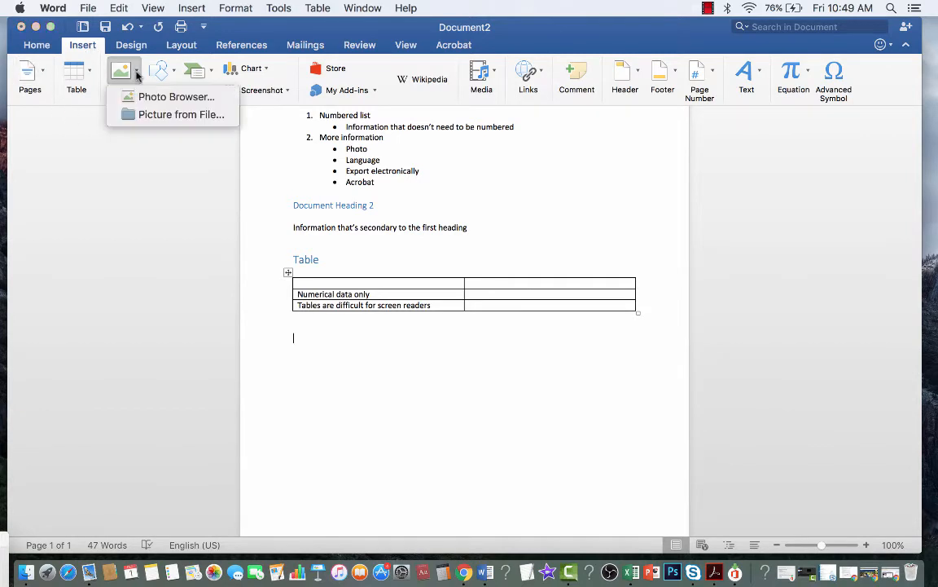
{"action": "left_click", "coordinate": [137, 115]}
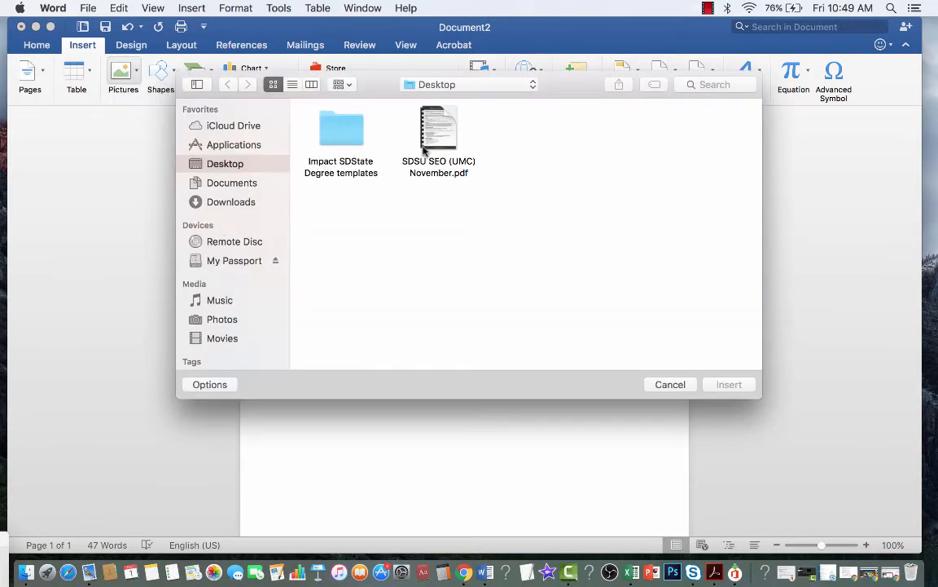
{"action": "left_click", "coordinate": [673, 385]}
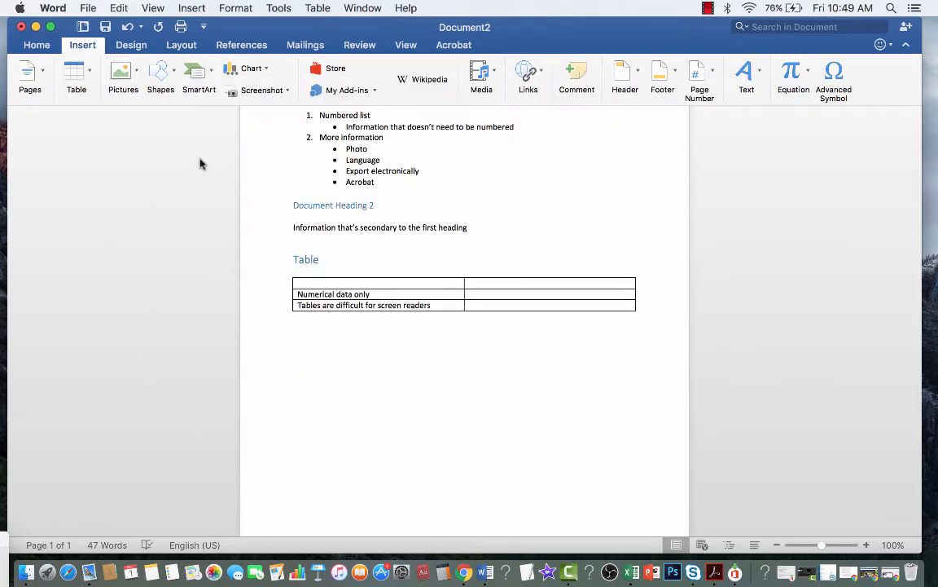
{"action": "left_click", "coordinate": [122, 72]}
{"action": "left_click", "coordinate": [147, 114]}
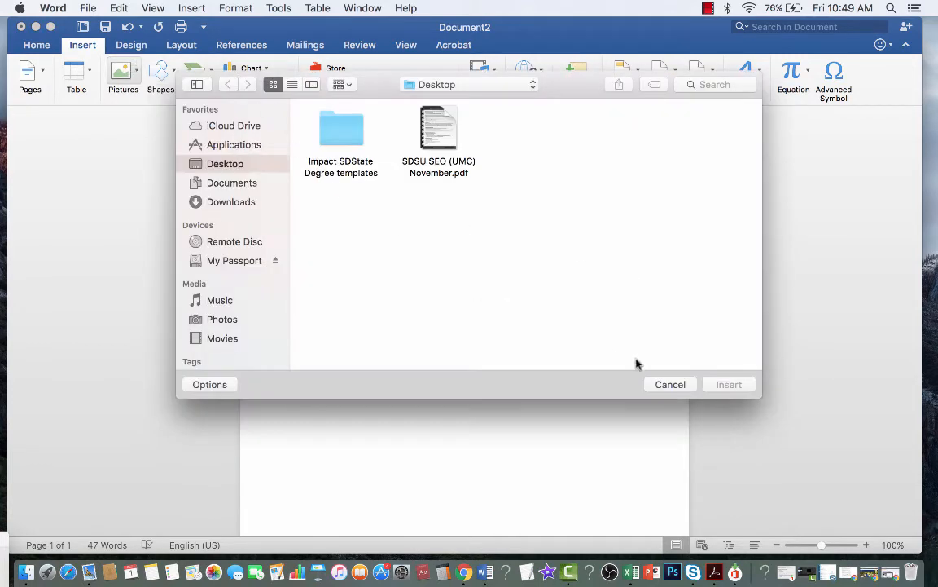
{"action": "left_click", "coordinate": [666, 383]}
{"action": "left_click", "coordinate": [122, 71]}
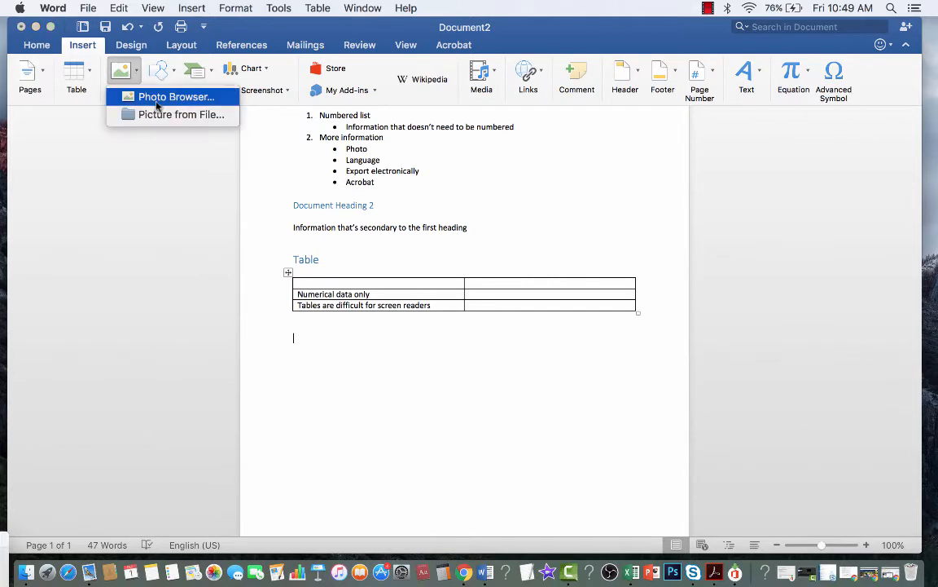
Step: Find and preview the tulip photo in the Photo Browser
{"action": "left_click", "coordinate": [157, 102]}
{"action": "scroll", "coordinate": [167, 372], "scroll_direction": "down", "scroll_amount": 5}
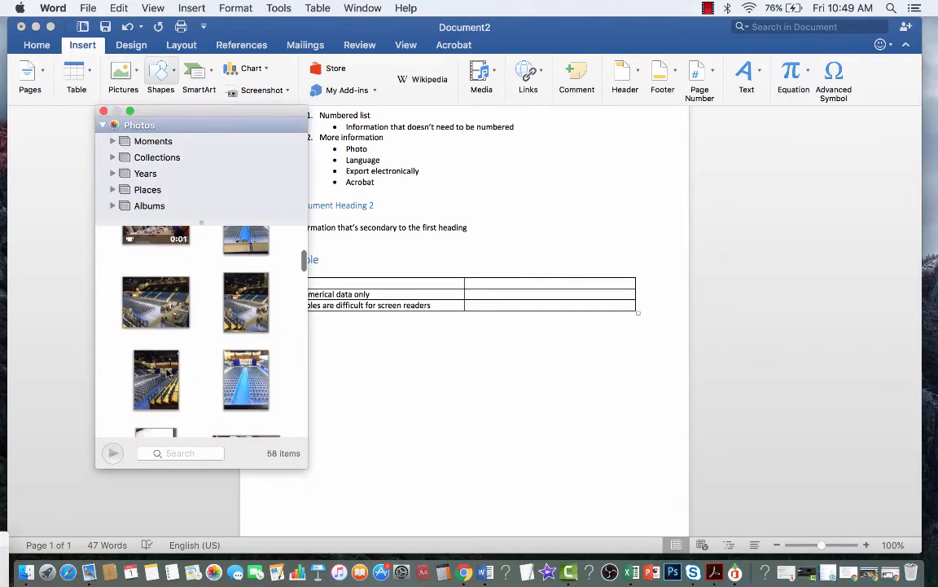
{"action": "scroll", "coordinate": [167, 371], "scroll_direction": "down", "scroll_amount": 5}
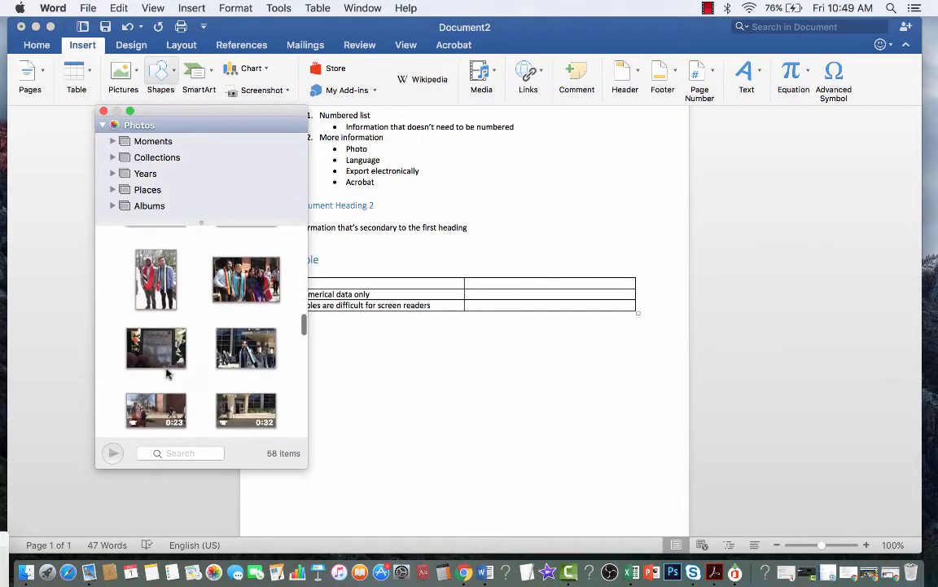
{"action": "scroll", "coordinate": [167, 372], "scroll_direction": "down", "scroll_amount": 8}
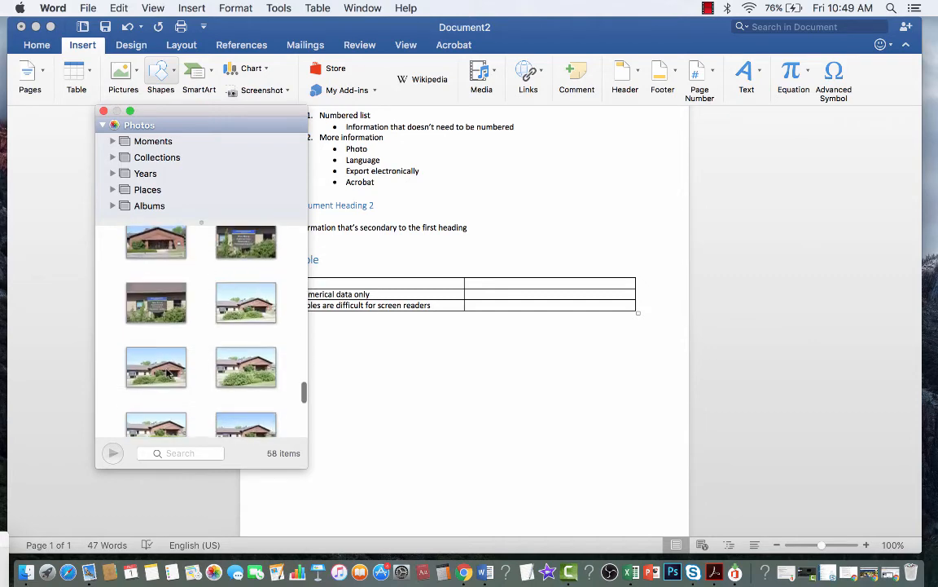
{"action": "scroll", "coordinate": [167, 371], "scroll_direction": "up", "scroll_amount": 10}
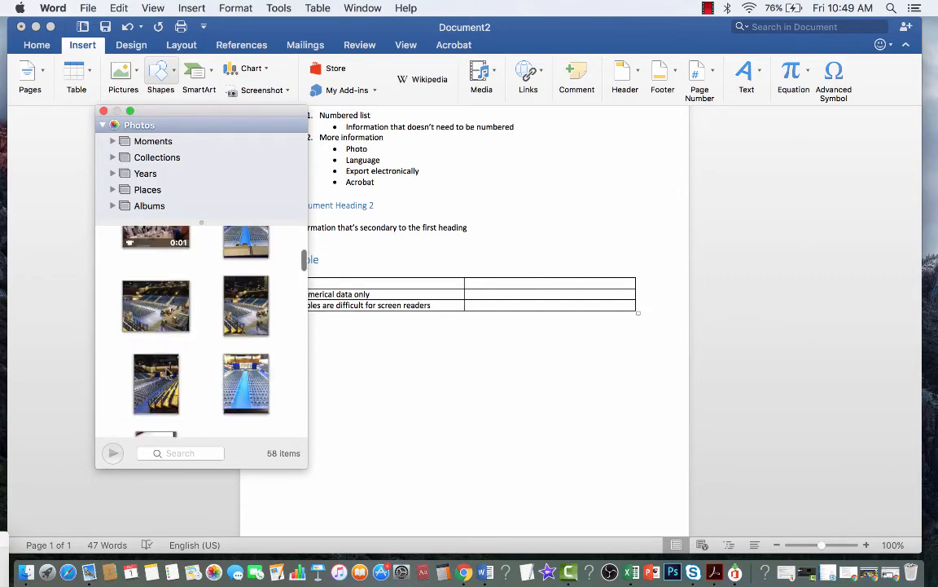
{"action": "scroll", "coordinate": [167, 371], "scroll_direction": "down", "scroll_amount": 3}
{"action": "left_click", "coordinate": [157, 373]}
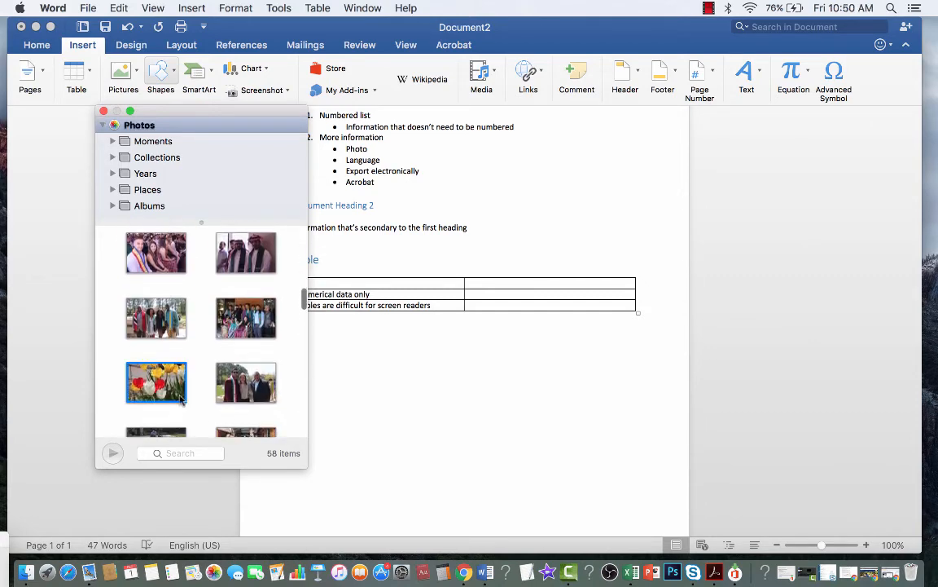
{"action": "key", "text": "space"}
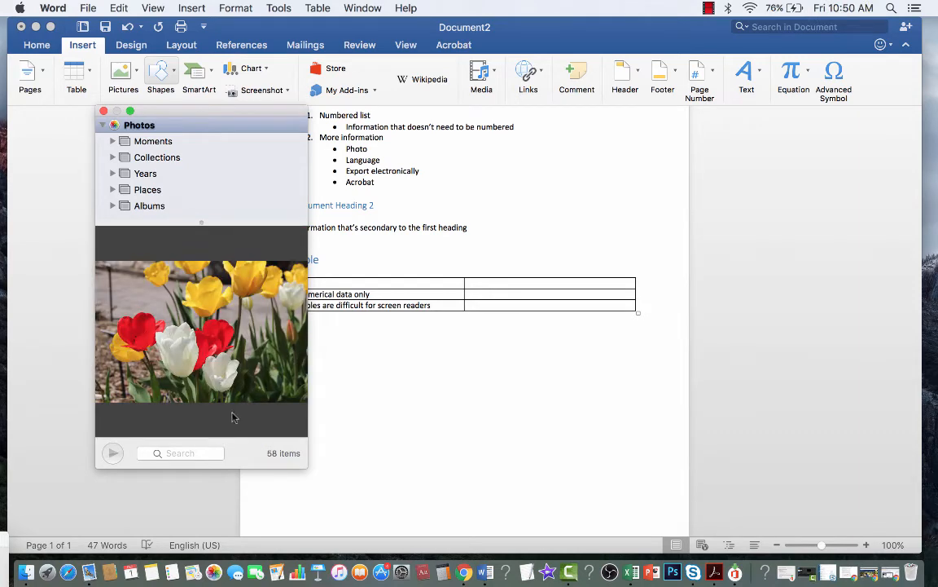
Step: Drag the tulip photo into the document, close the Photo Browser, and select the picture
{"action": "left_click_drag", "start_coordinate": [207, 317], "coordinate": [436, 413]}
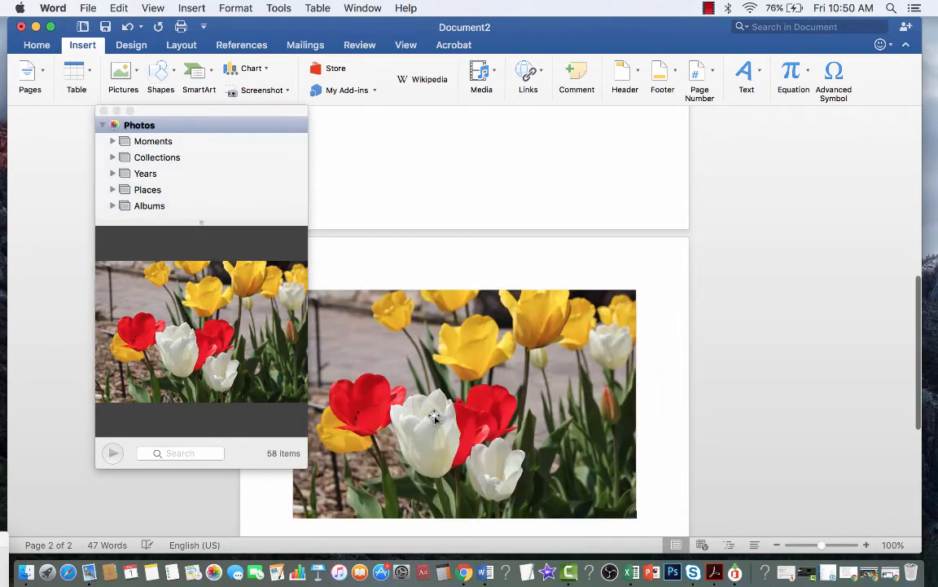
{"action": "left_click", "coordinate": [102, 109]}
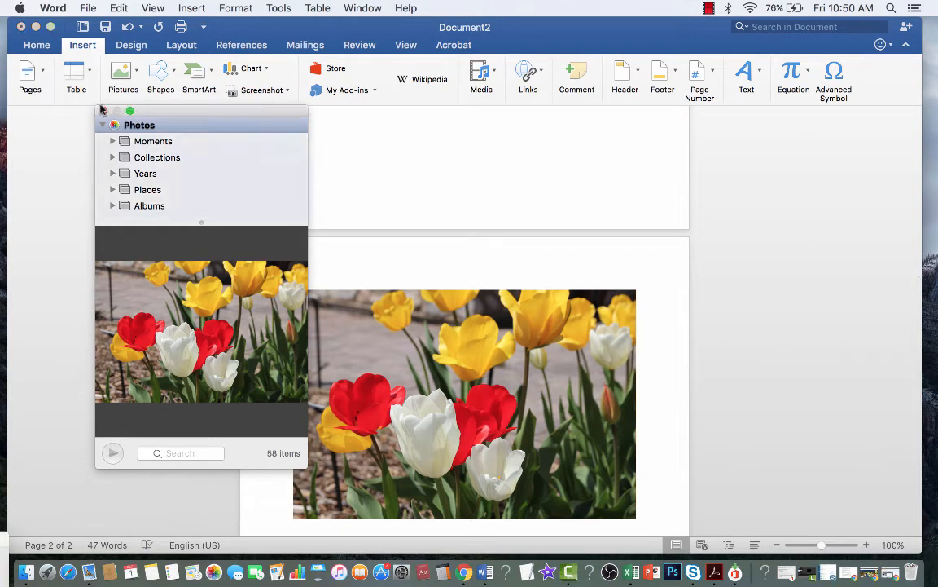
{"action": "left_click", "coordinate": [102, 110]}
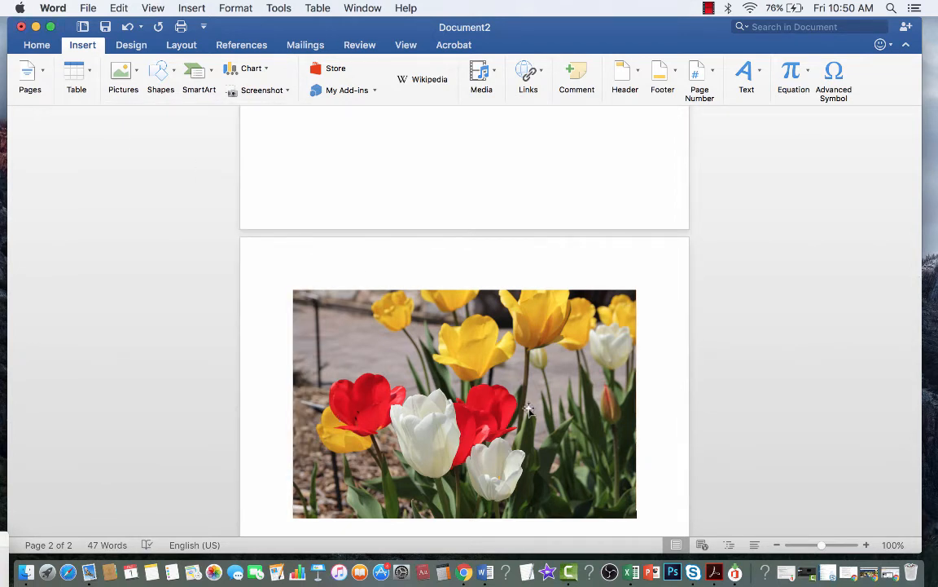
{"action": "left_click", "coordinate": [519, 418]}
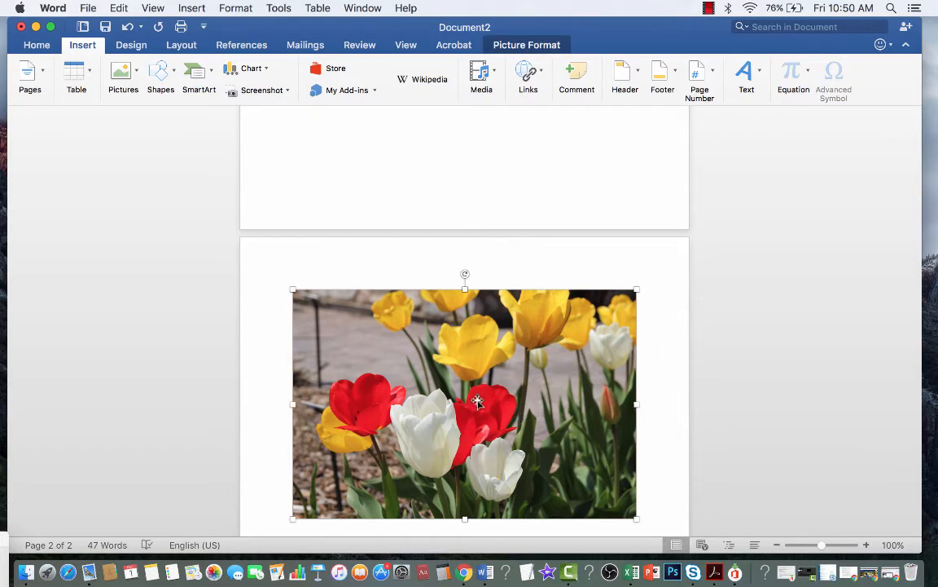
{"action": "right_click", "coordinate": [480, 326]}
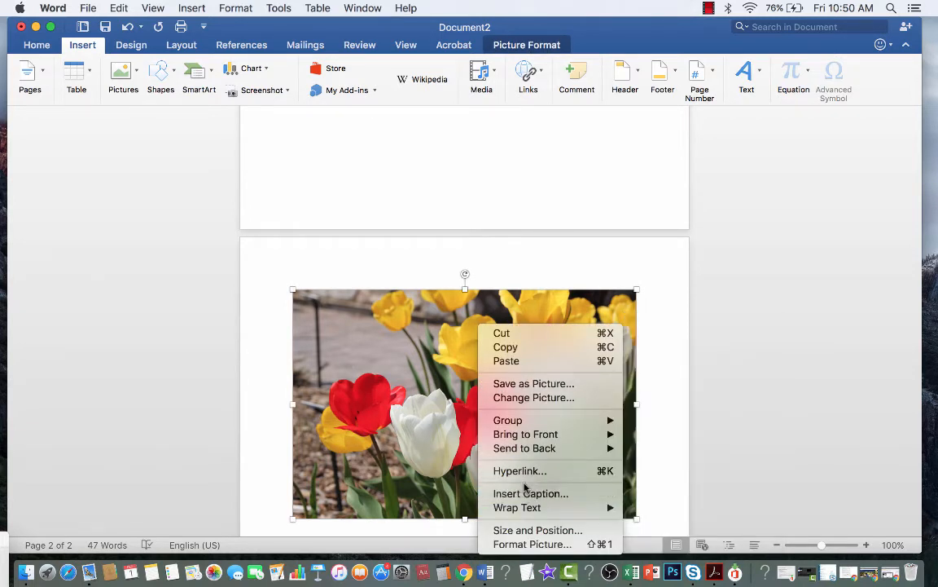
Step: In Format Picture's Alt Text, replace the file-path description with 'Tulips'
{"action": "left_click", "coordinate": [530, 543]}
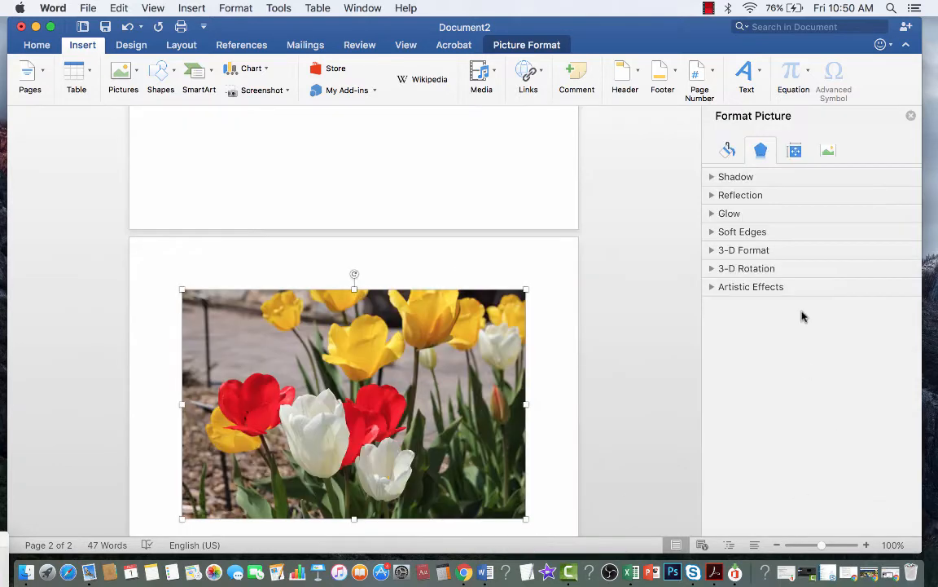
{"action": "left_click", "coordinate": [795, 151]}
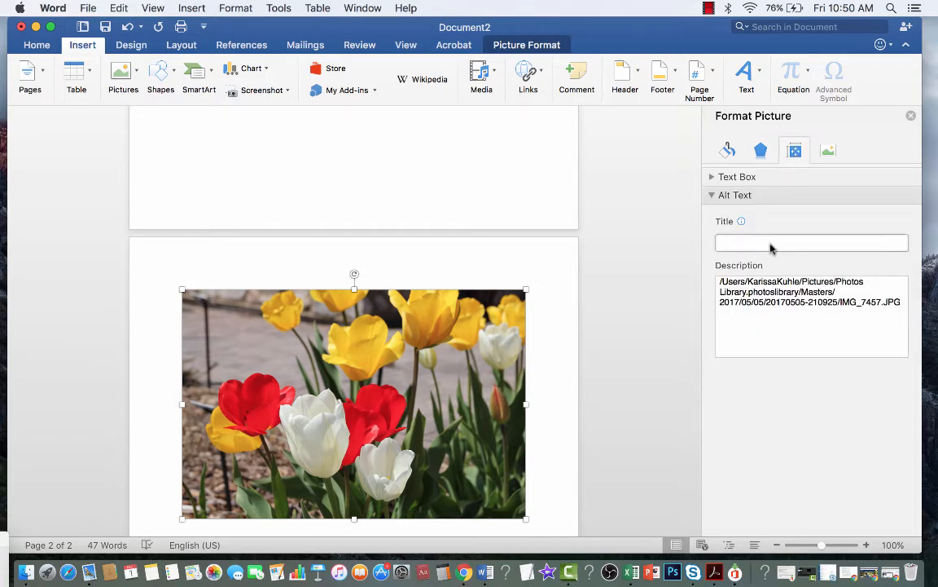
{"action": "left_click_drag", "start_coordinate": [903, 306], "coordinate": [689, 281]}
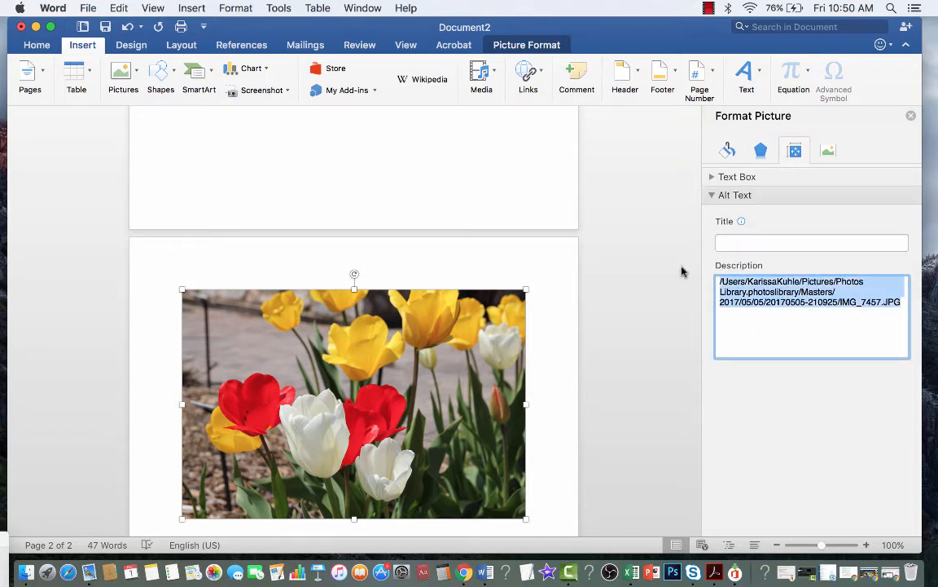
{"action": "key", "text": "BackSpace"}
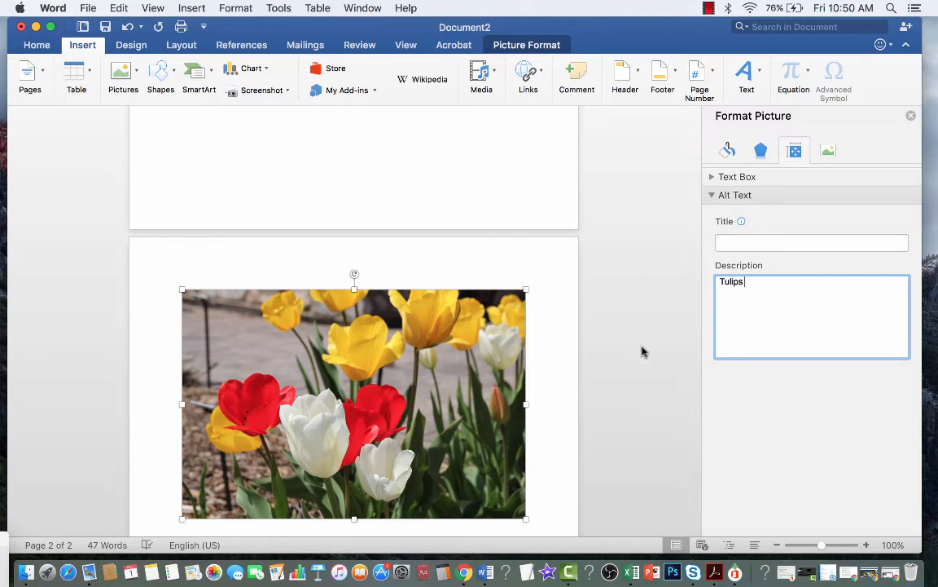
{"action": "left_click", "coordinate": [698, 349]}
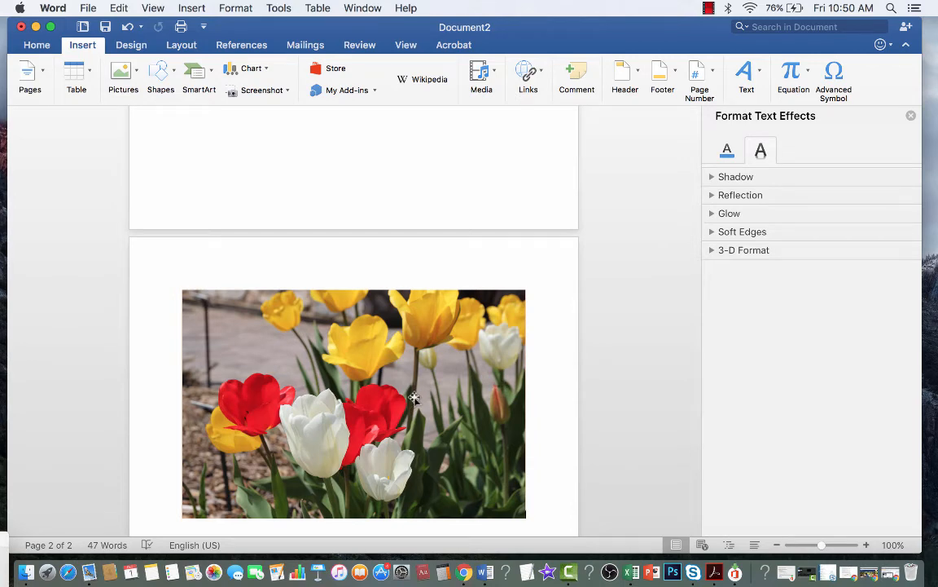
Step: Keep English (US) as the proofing language in Tools > Language
{"action": "scroll", "coordinate": [296, 281], "scroll_direction": "up", "scroll_amount": 10}
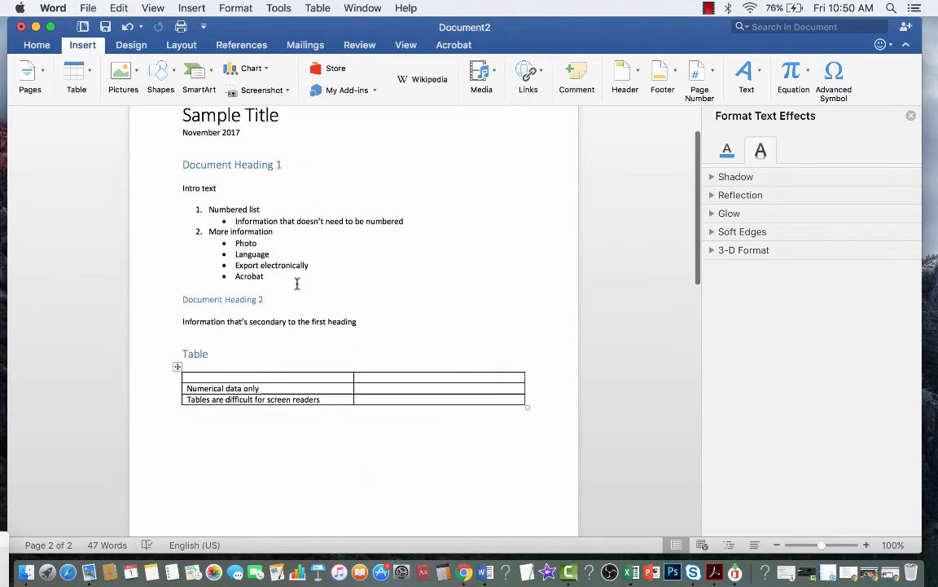
{"action": "scroll", "coordinate": [225, 335], "scroll_direction": "up", "scroll_amount": 3}
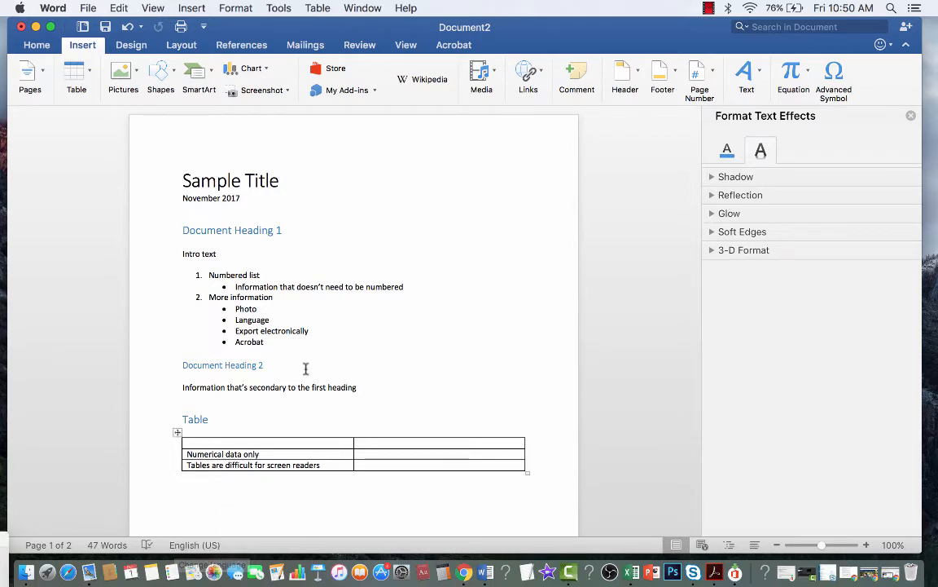
{"action": "left_click", "coordinate": [278, 8]}
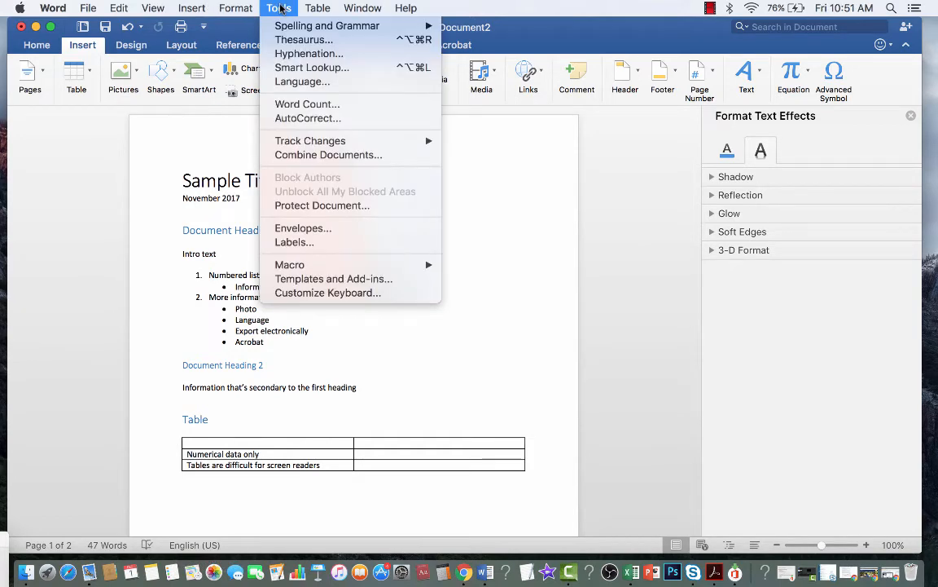
{"action": "left_click", "coordinate": [306, 81]}
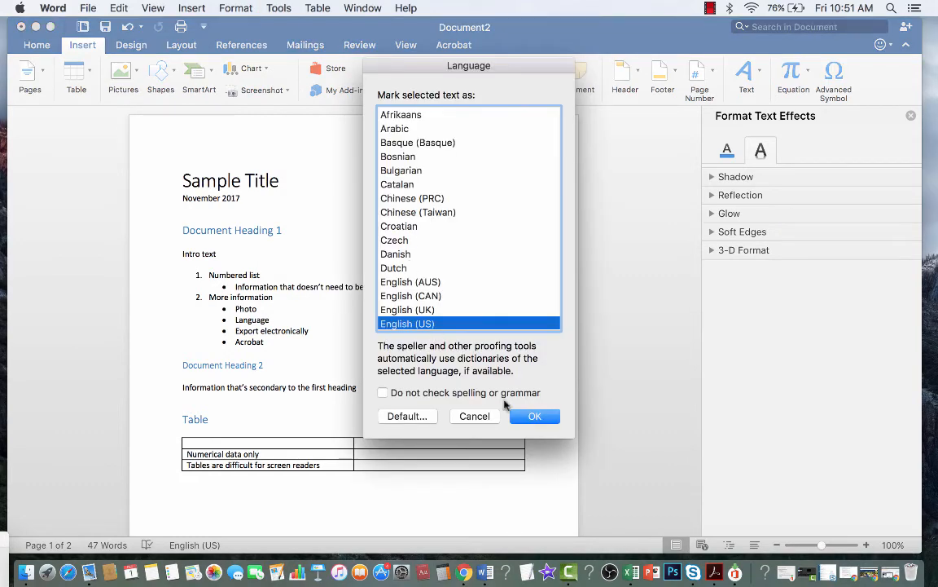
{"action": "left_click", "coordinate": [531, 417]}
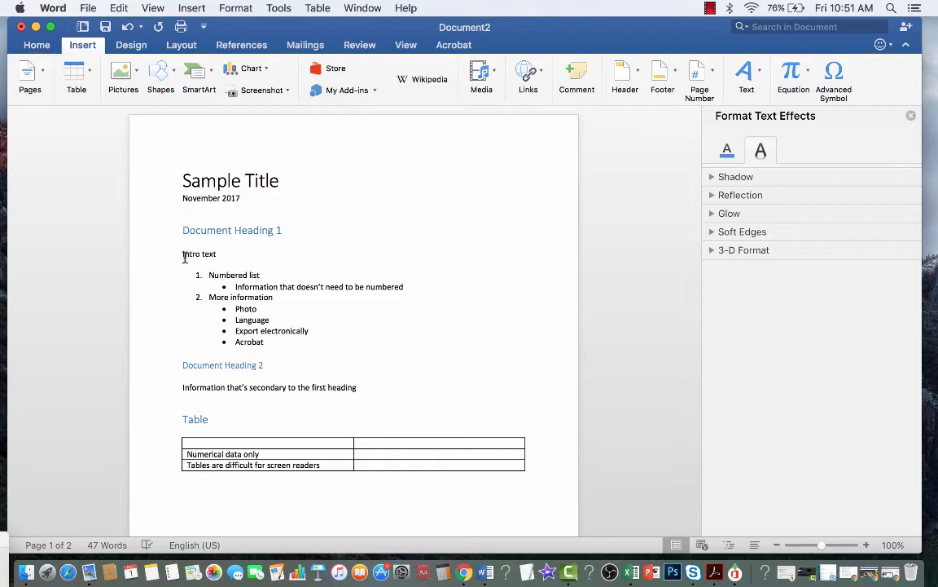
{"action": "scroll", "coordinate": [183, 244], "scroll_direction": "up", "scroll_amount": 1}
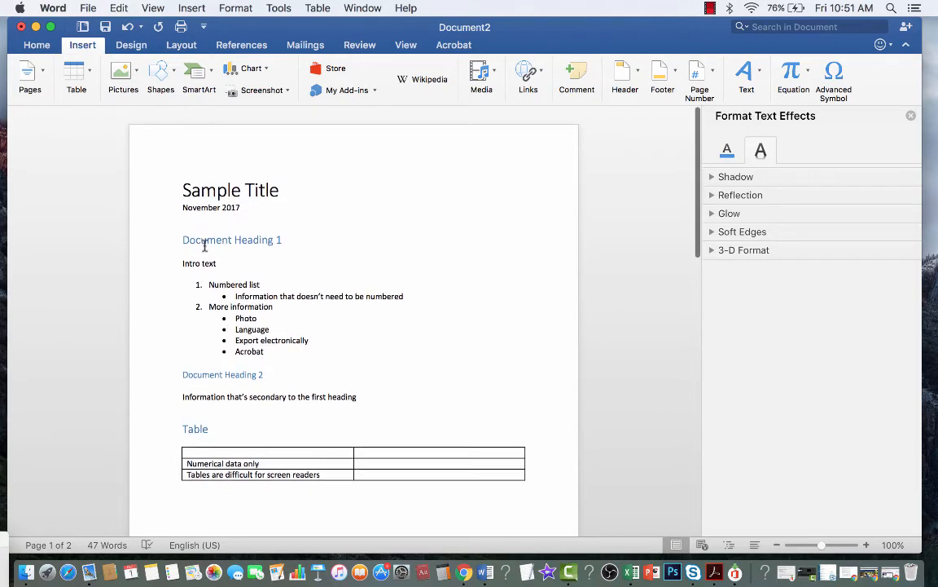
Step: Save the document as 'Sample Title'
{"action": "left_click", "coordinate": [88, 8]}
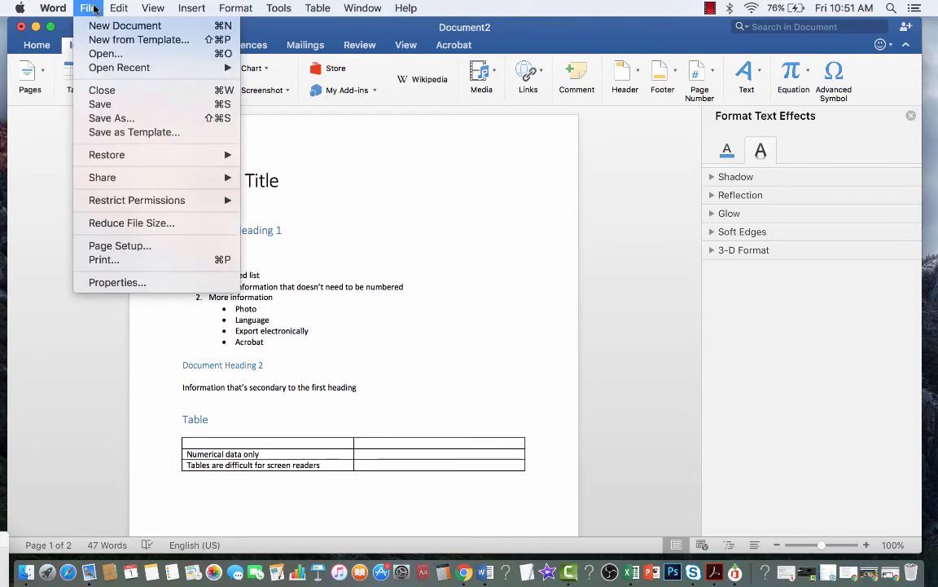
{"action": "left_click", "coordinate": [124, 119]}
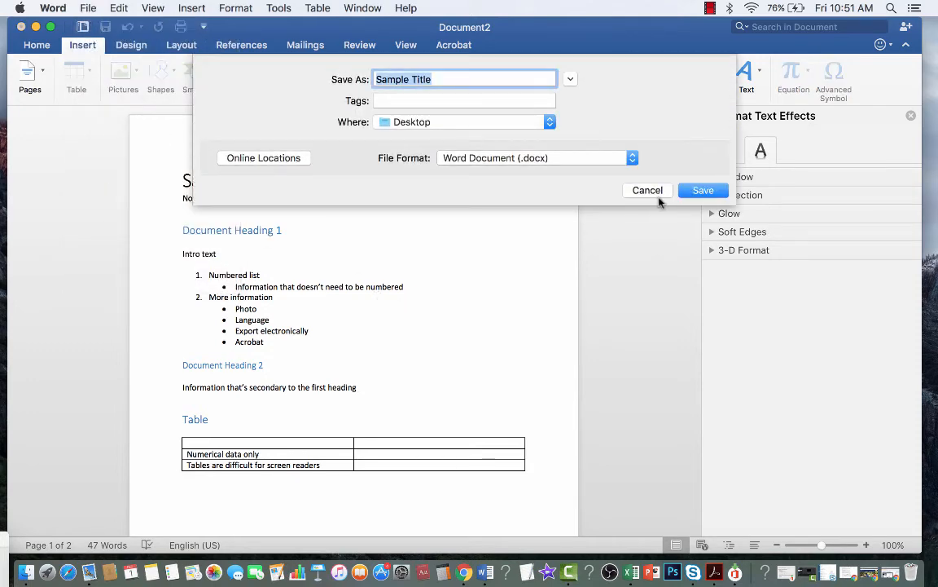
{"action": "left_click", "coordinate": [683, 190]}
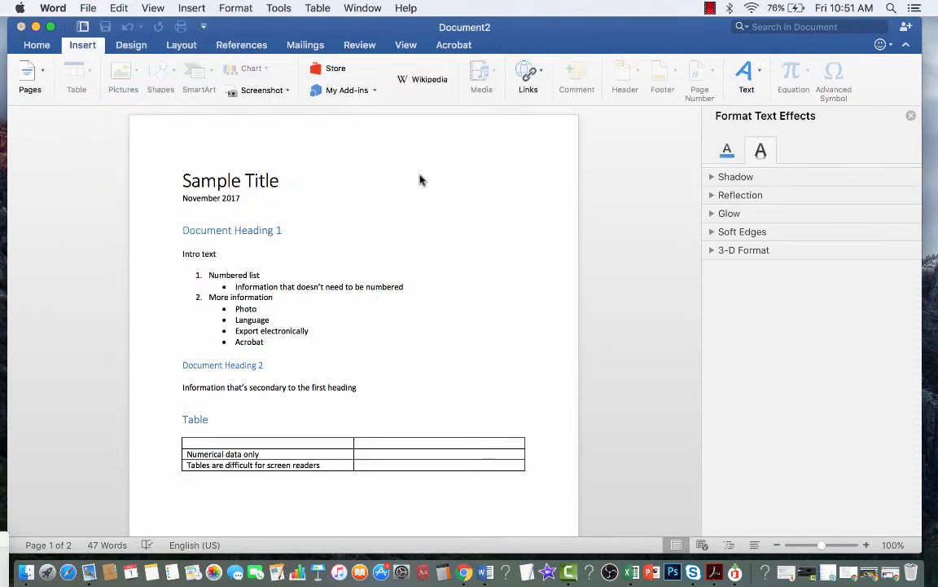
Step: Export a PDF copy best for electronic distribution and accessibility to the Desktop
{"action": "left_click", "coordinate": [88, 8]}
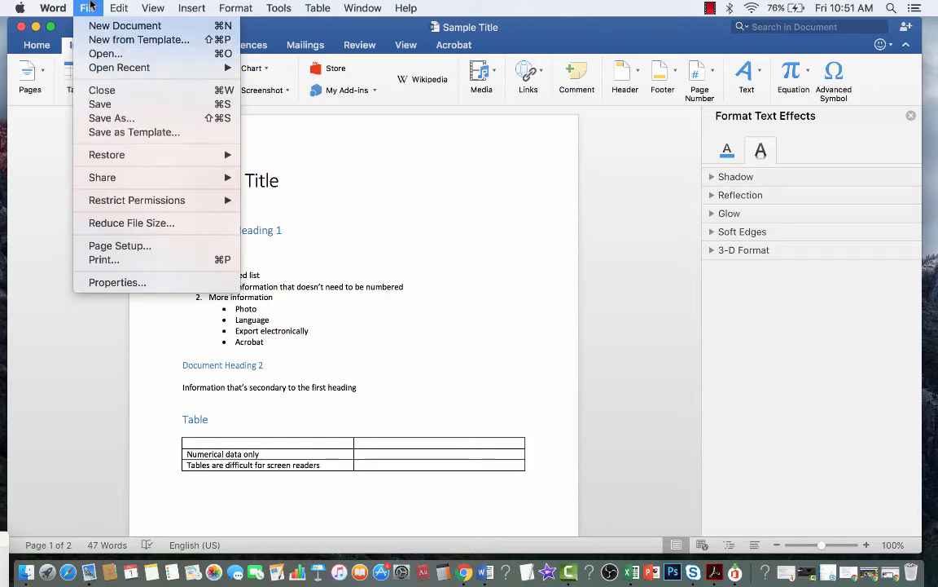
{"action": "left_click", "coordinate": [124, 119]}
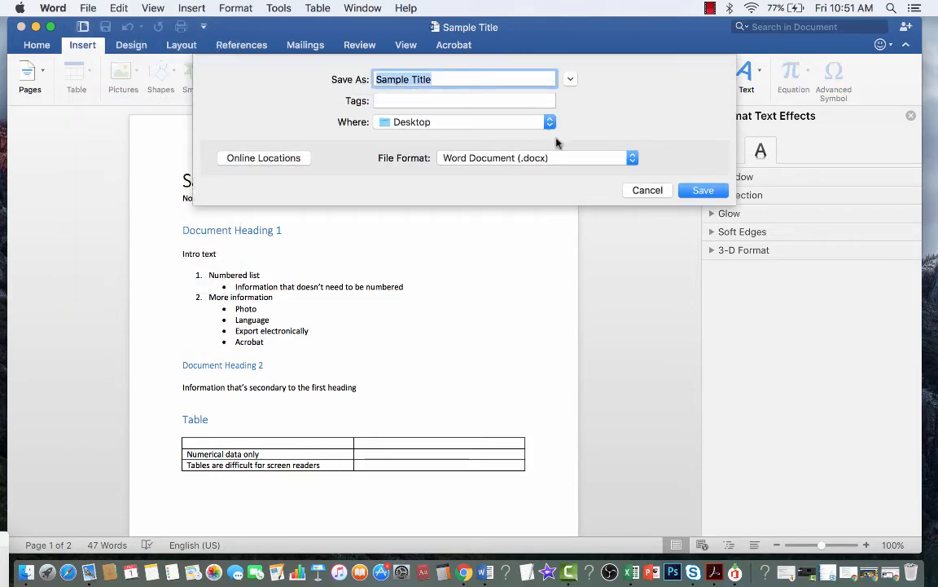
{"action": "left_click", "coordinate": [560, 157]}
{"action": "left_click", "coordinate": [539, 309]}
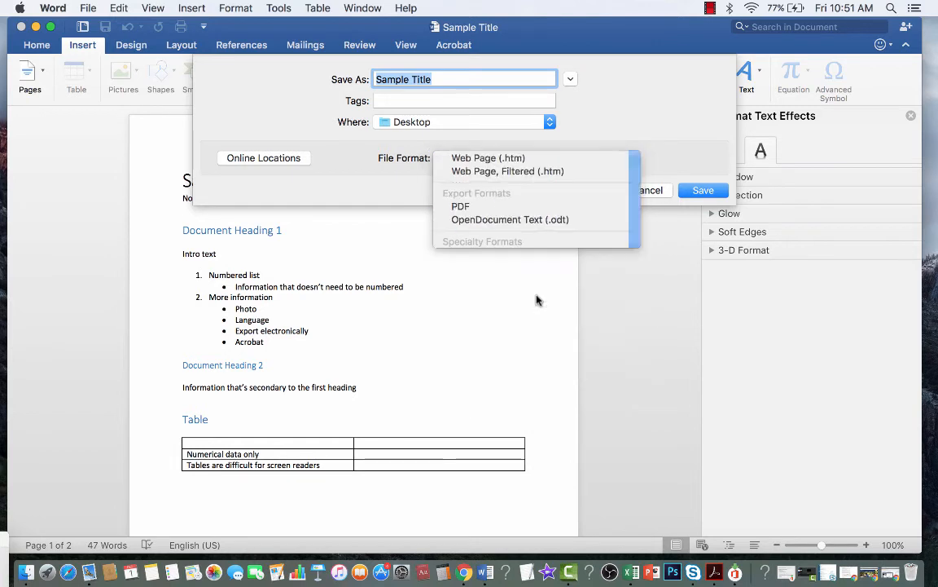
{"action": "left_click", "coordinate": [452, 77]}
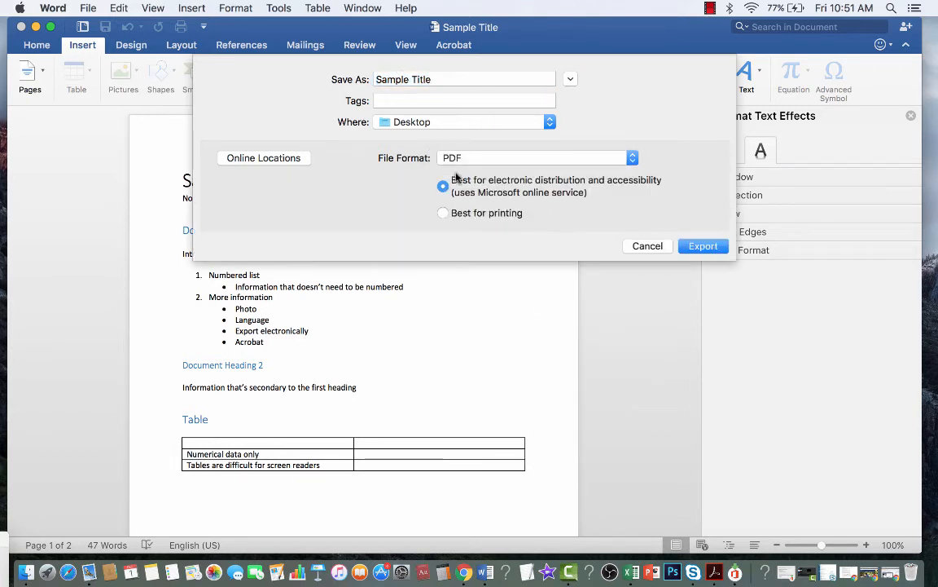
{"action": "left_click", "coordinate": [716, 251]}
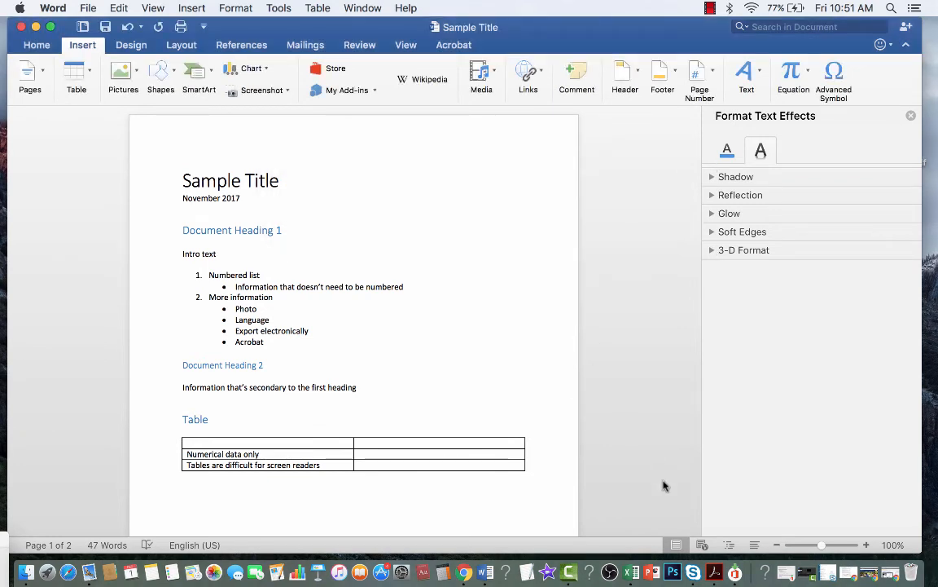
Step: Open Sample Title.pdf from the Desktop in Adobe Acrobat
{"action": "left_click", "coordinate": [715, 572]}
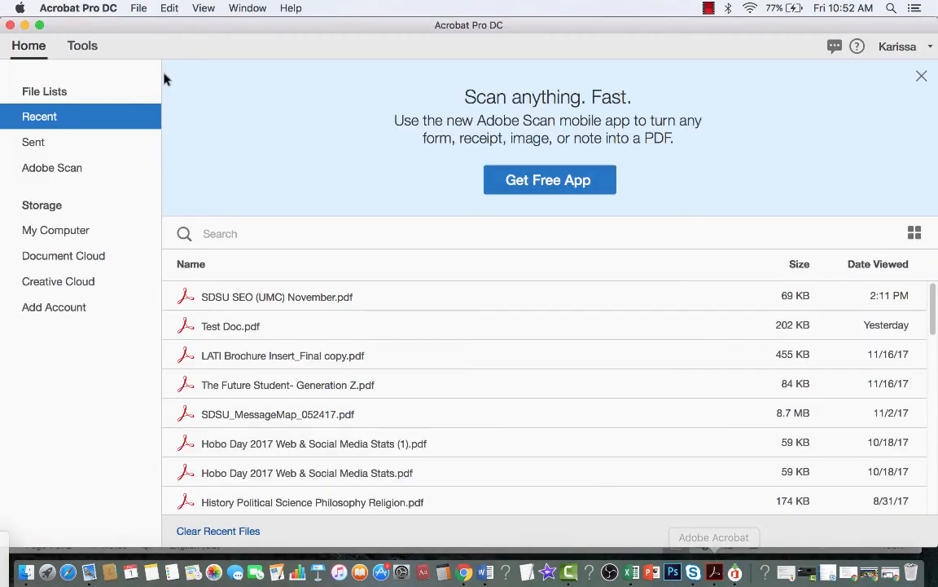
{"action": "left_click", "coordinate": [133, 9]}
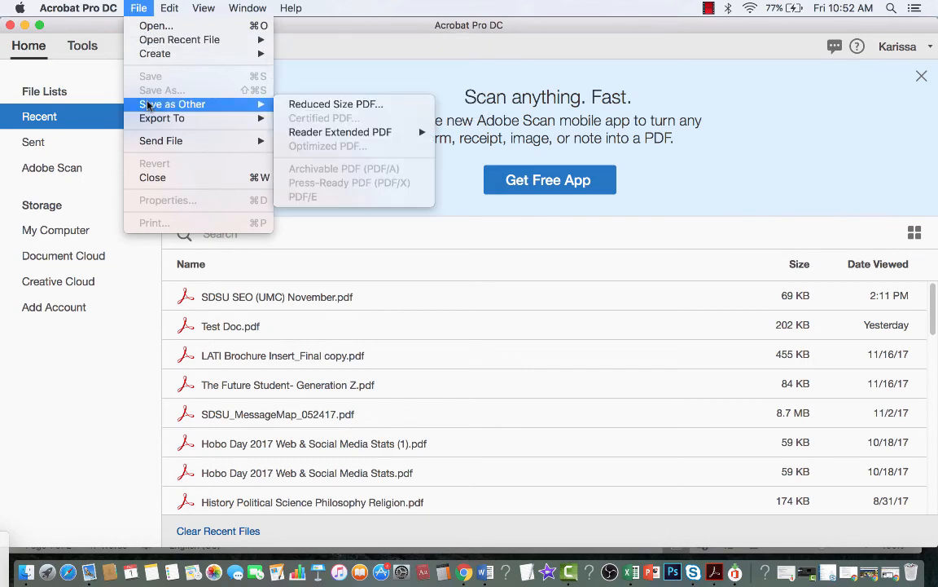
{"action": "left_click", "coordinate": [149, 27]}
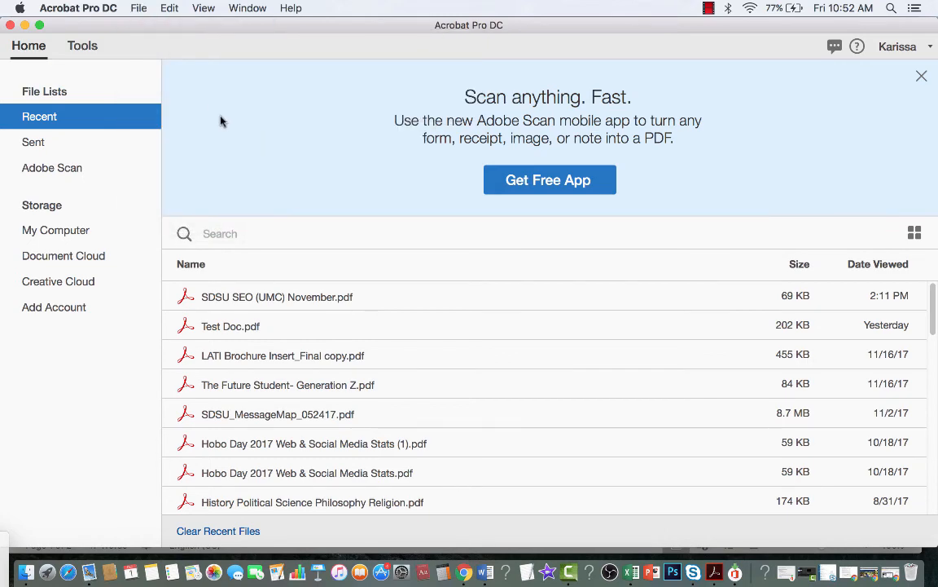
{"action": "left_click", "coordinate": [569, 131]}
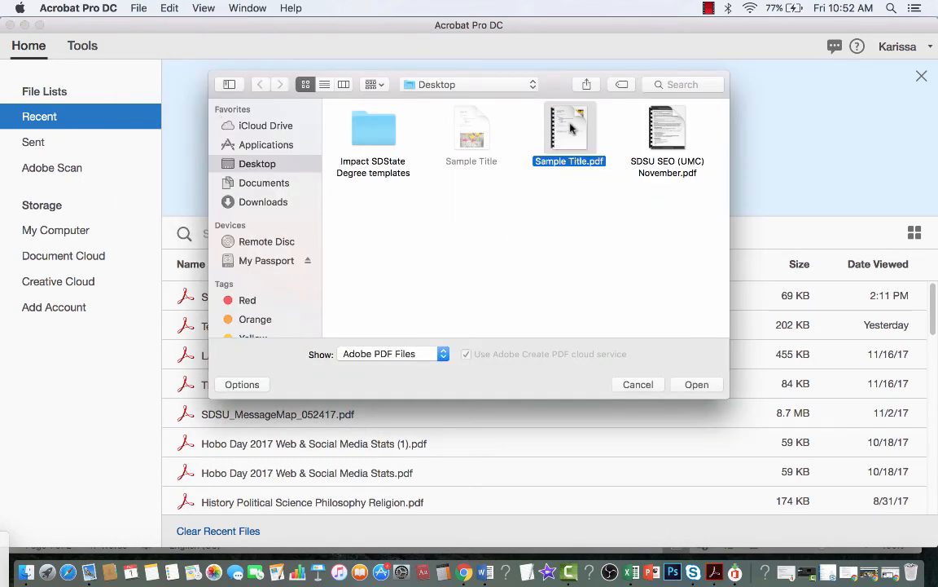
{"action": "left_click", "coordinate": [697, 385]}
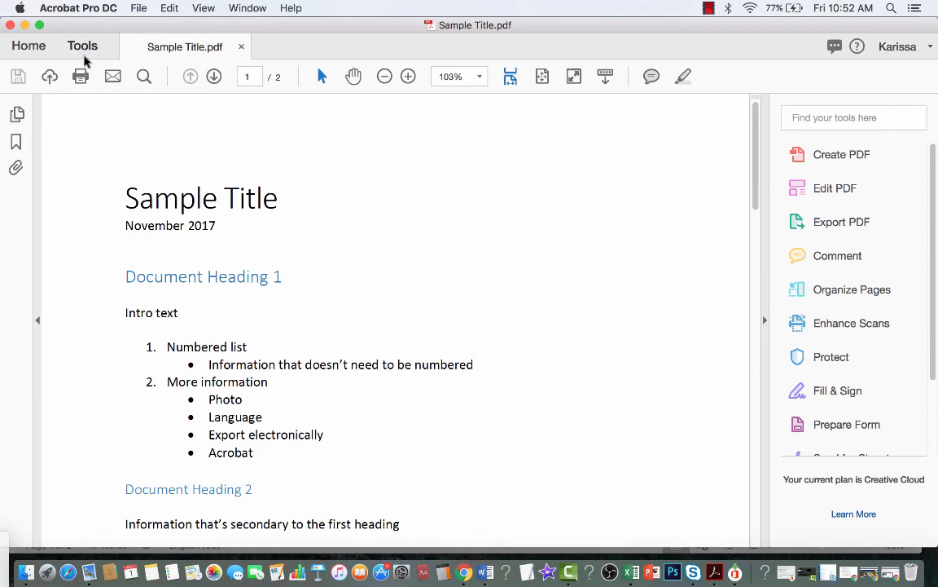
Step: Open the Accessibility tool set from Acrobat's Tools
{"action": "left_click", "coordinate": [82, 46]}
{"action": "scroll", "coordinate": [203, 303], "scroll_direction": "down", "scroll_amount": 3}
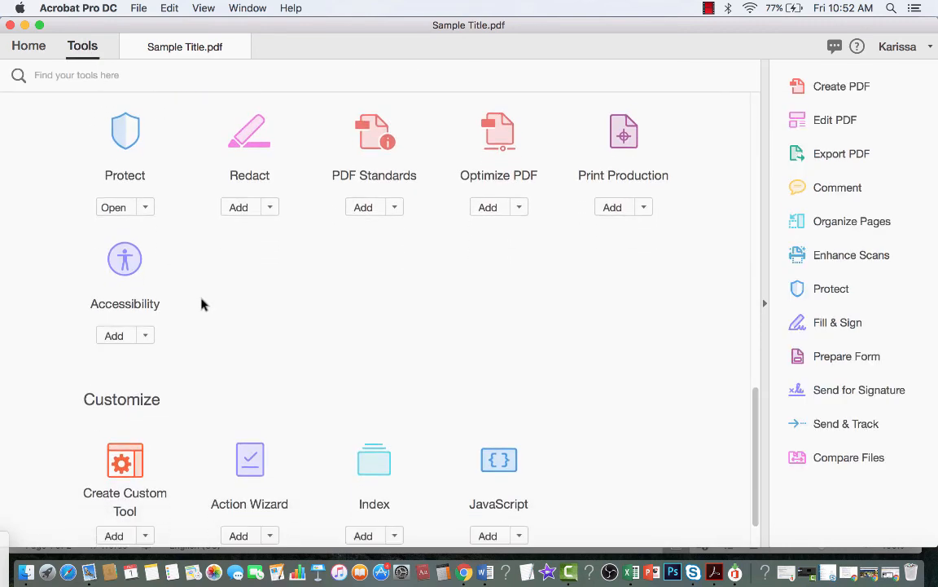
{"action": "scroll", "coordinate": [204, 304], "scroll_direction": "up", "scroll_amount": 2}
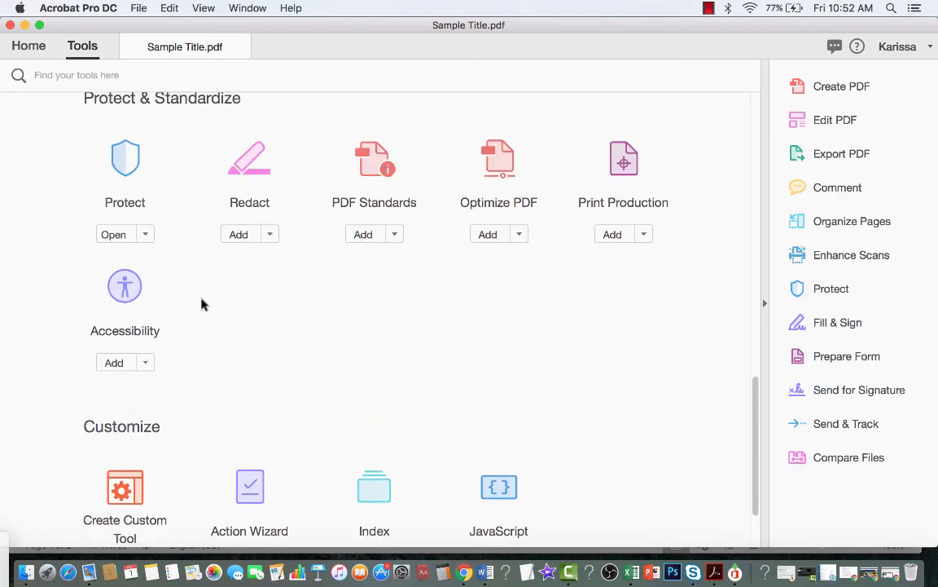
{"action": "scroll", "coordinate": [204, 304], "scroll_direction": "up", "scroll_amount": 1}
{"action": "left_click", "coordinate": [125, 312]}
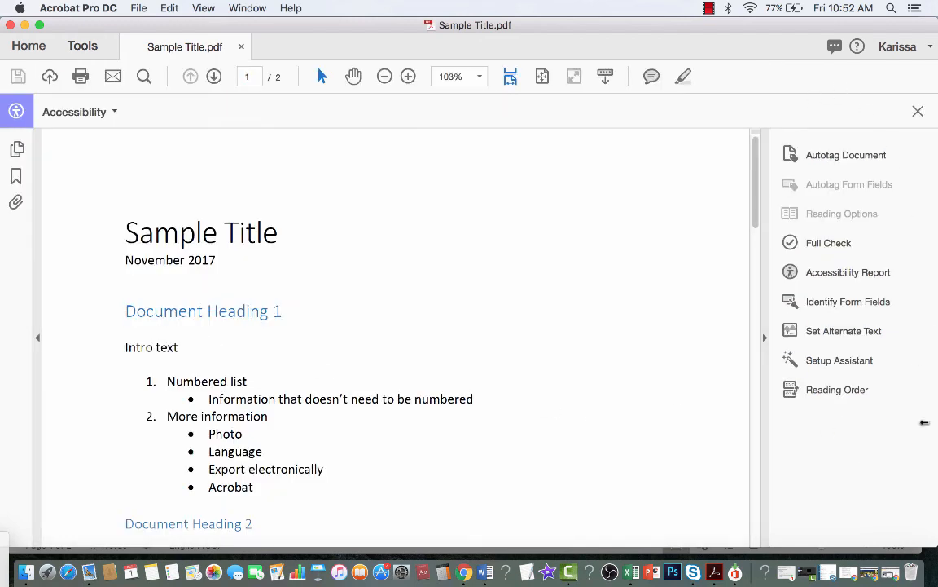
Step: Run a Full Check and review the Document results: 3 issues, including a failed Title check
{"action": "left_click", "coordinate": [825, 246]}
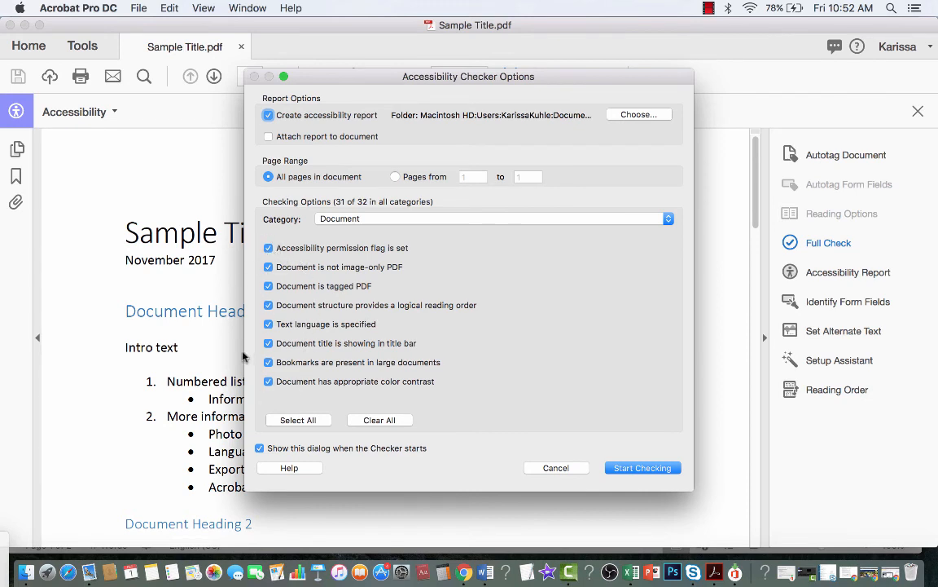
{"action": "left_click", "coordinate": [644, 468]}
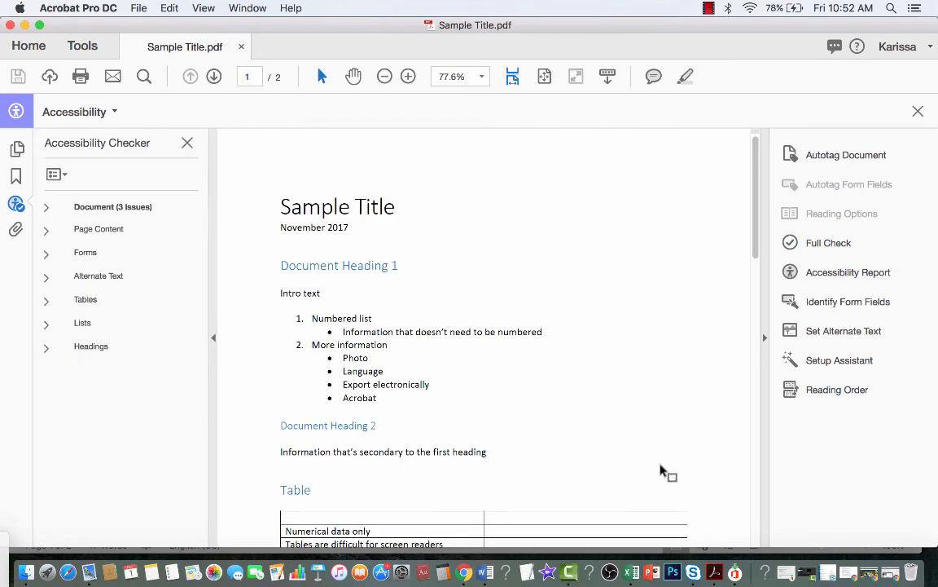
{"action": "left_click", "coordinate": [45, 207]}
{"action": "scroll", "coordinate": [167, 331], "scroll_direction": "right", "scroll_amount": 1}
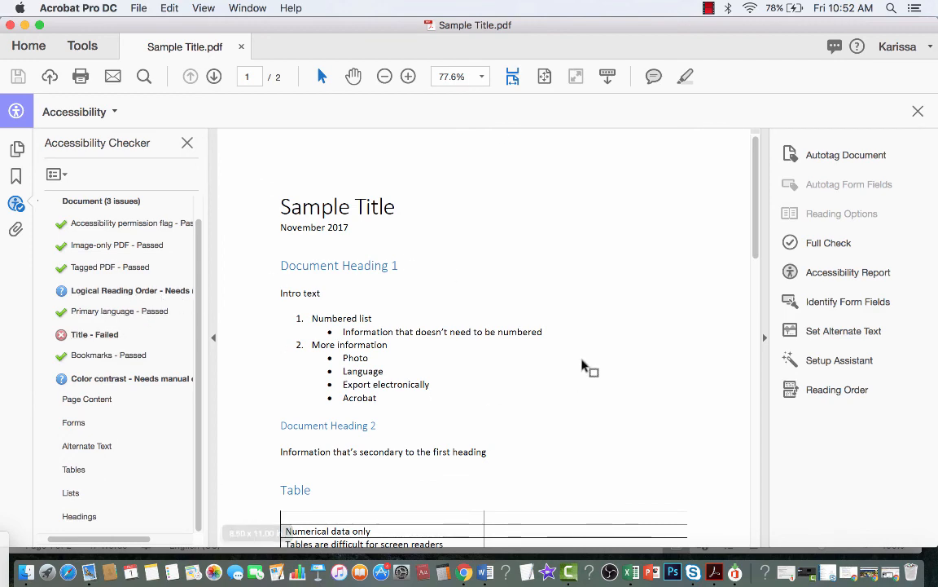
{"action": "scroll", "coordinate": [587, 371], "scroll_direction": "down", "scroll_amount": 5}
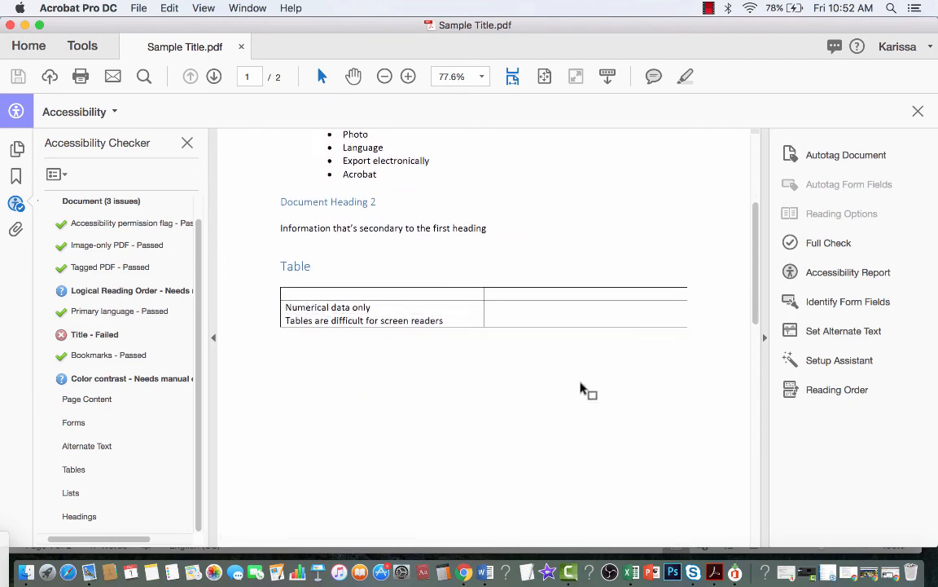
{"action": "scroll", "coordinate": [585, 390], "scroll_direction": "up", "scroll_amount": 5}
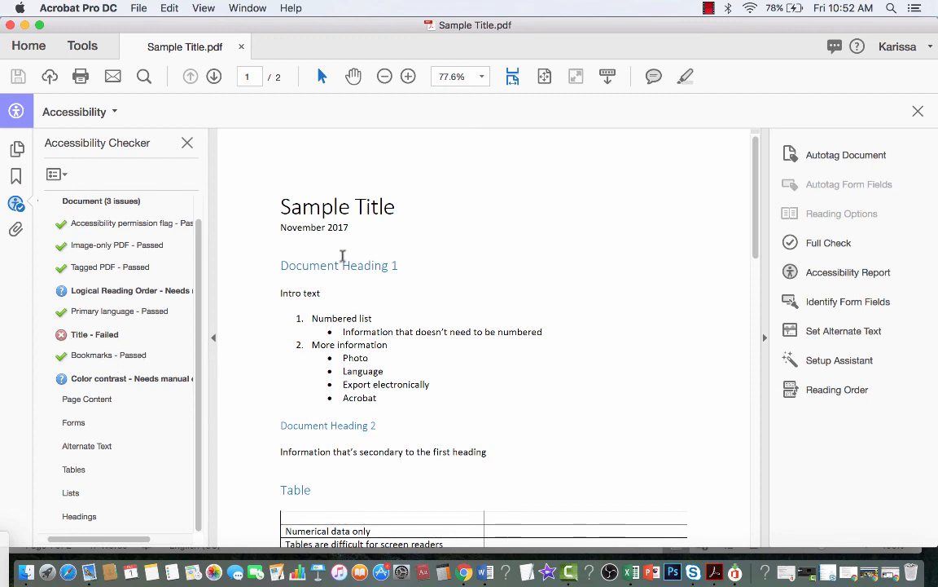
{"action": "scroll", "coordinate": [485, 407], "scroll_direction": "down", "scroll_amount": 2}
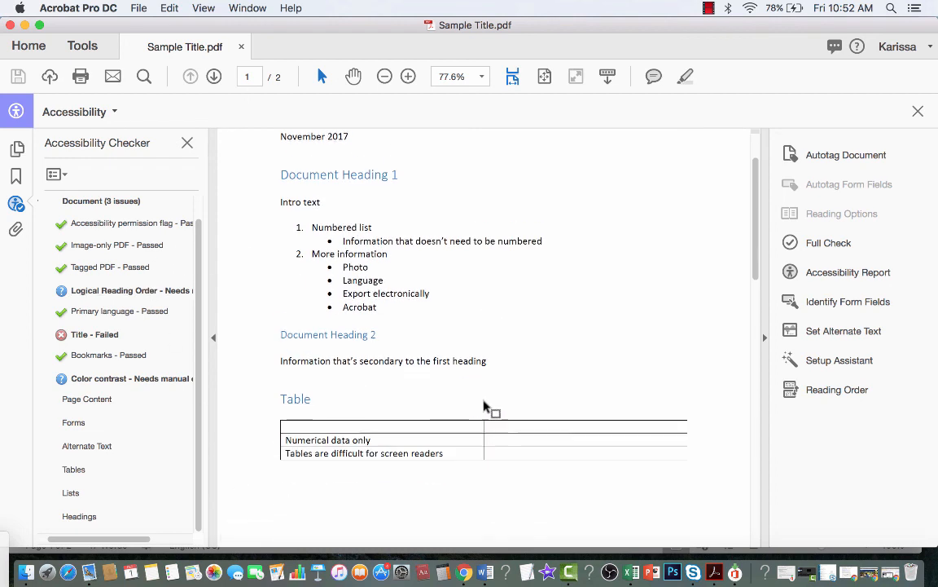
{"action": "scroll", "coordinate": [486, 408], "scroll_direction": "down", "scroll_amount": 1}
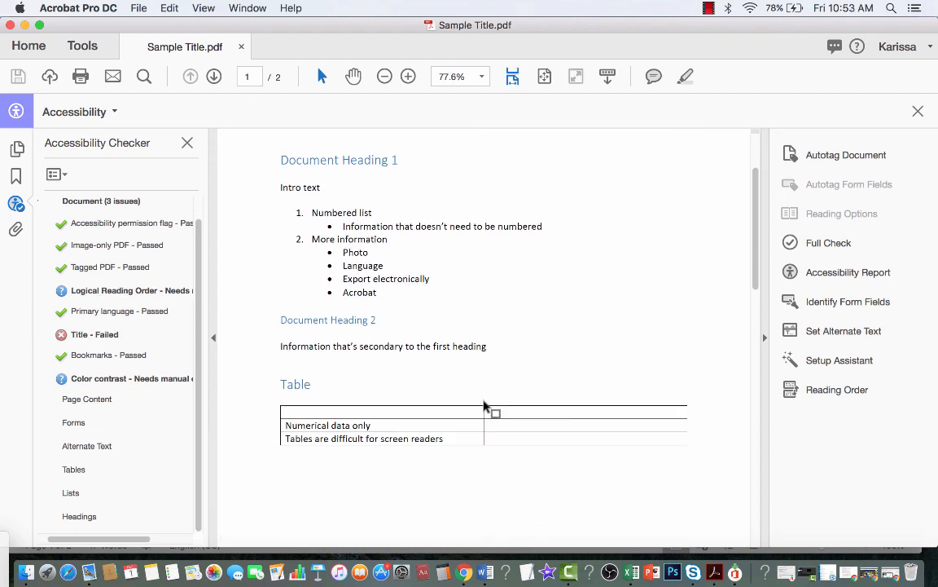